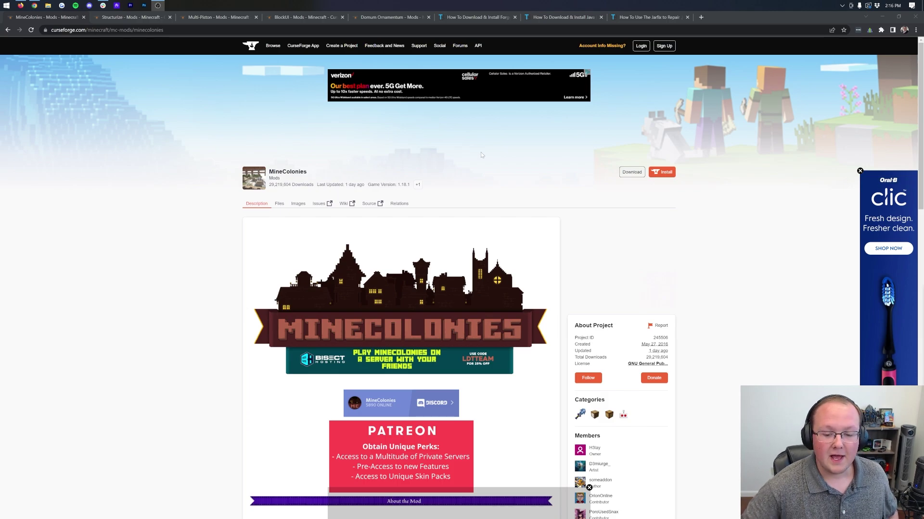
Open the MineColonies mod's image gallery and view the Colony picture enlarged
scroll(481, 155, down, 5)
scroll(368, 197, up, 3)
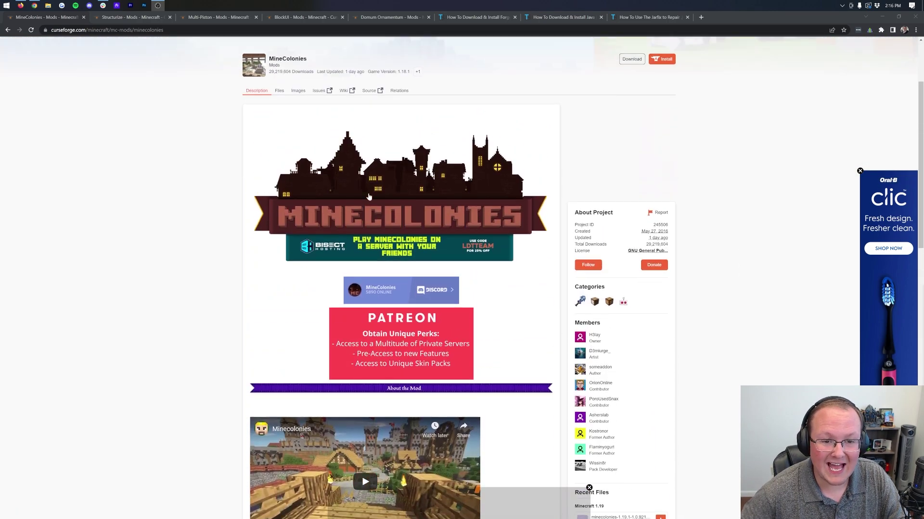
scroll(369, 197, up, 3)
click(298, 172)
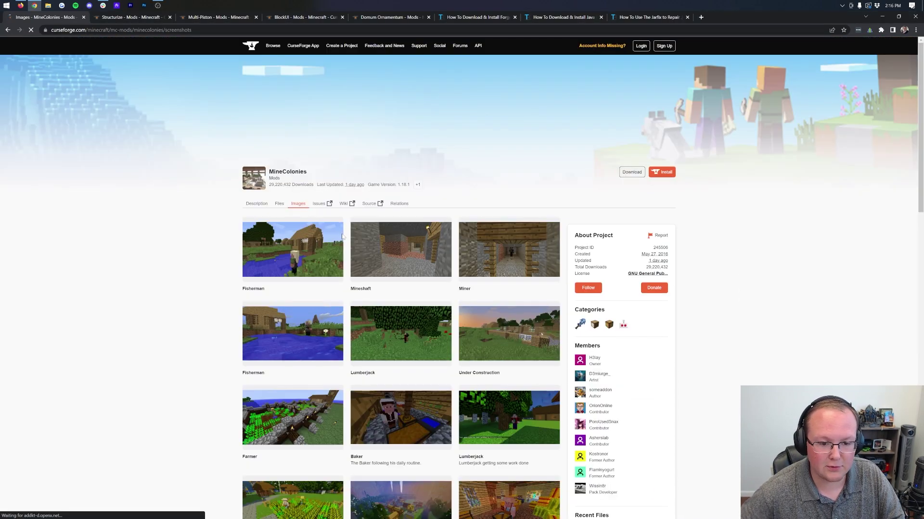
scroll(425, 282, down, 3)
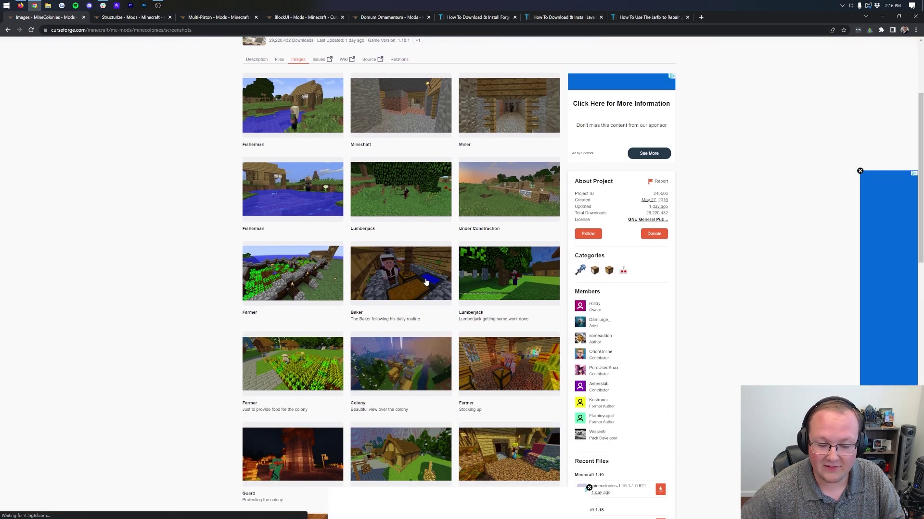
scroll(426, 283, down, 2)
click(379, 266)
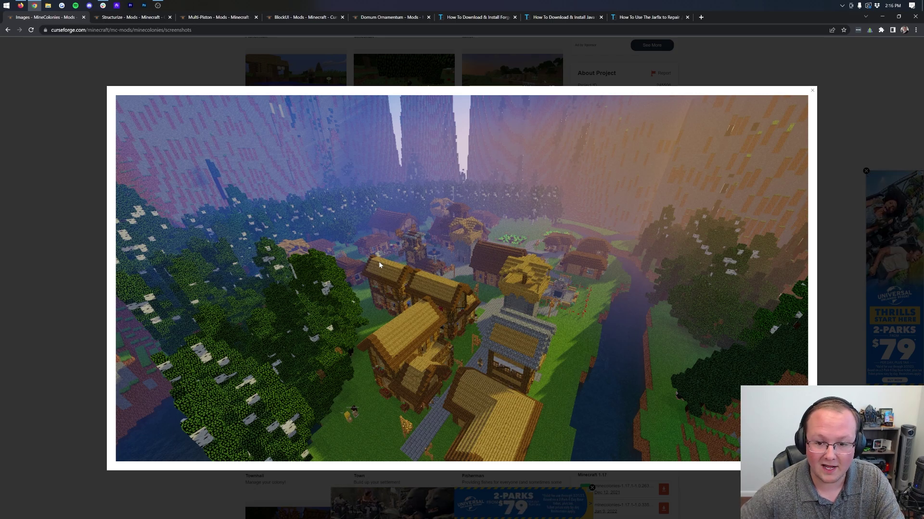
click(652, 89)
View the Housing, Supplyship and mesa Town pictures enlarged in the MineColonies gallery
scroll(482, 335, down, 6)
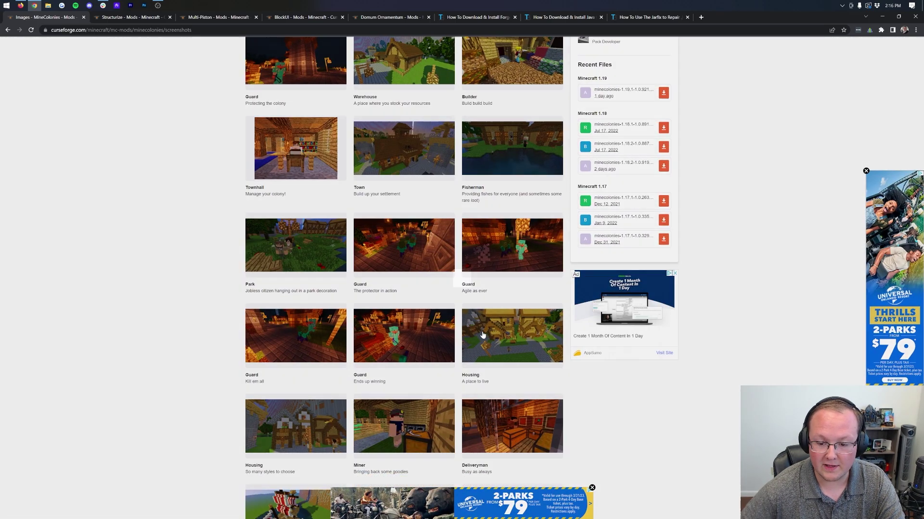
click(482, 335)
click(588, 78)
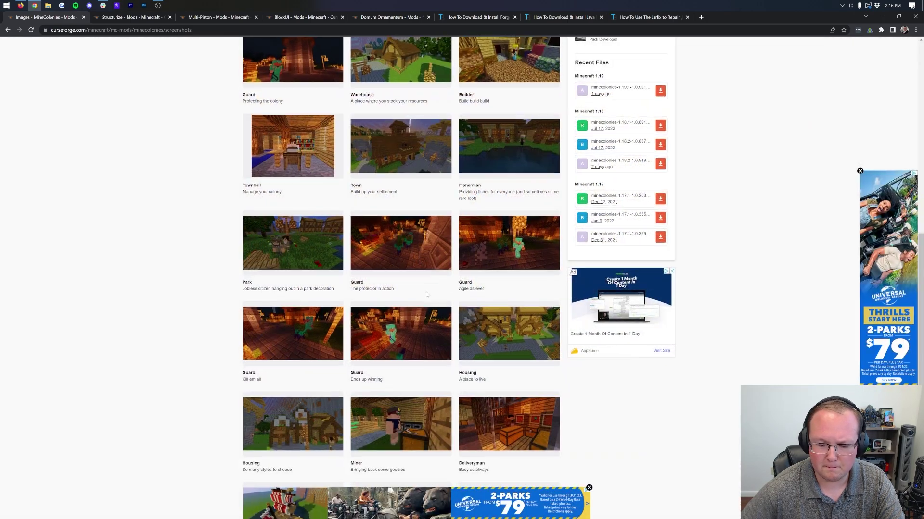
scroll(385, 269, down, 8)
click(300, 225)
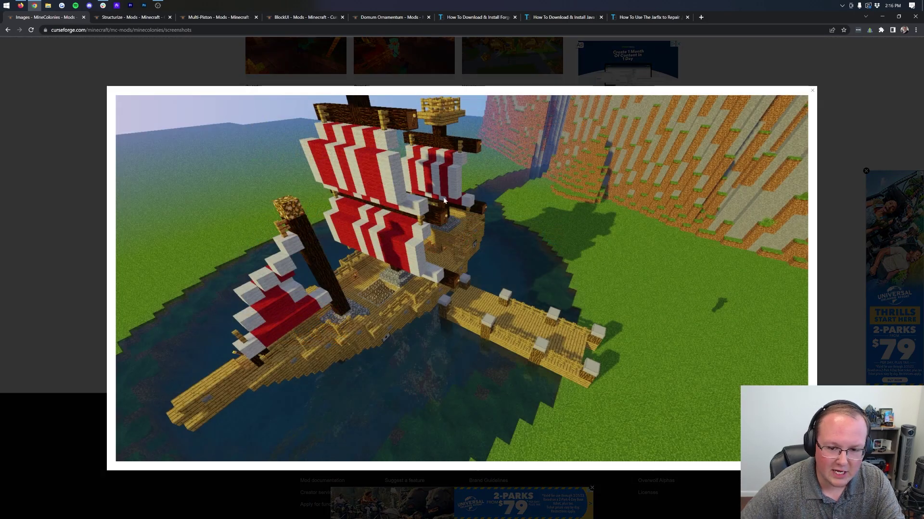
click(488, 52)
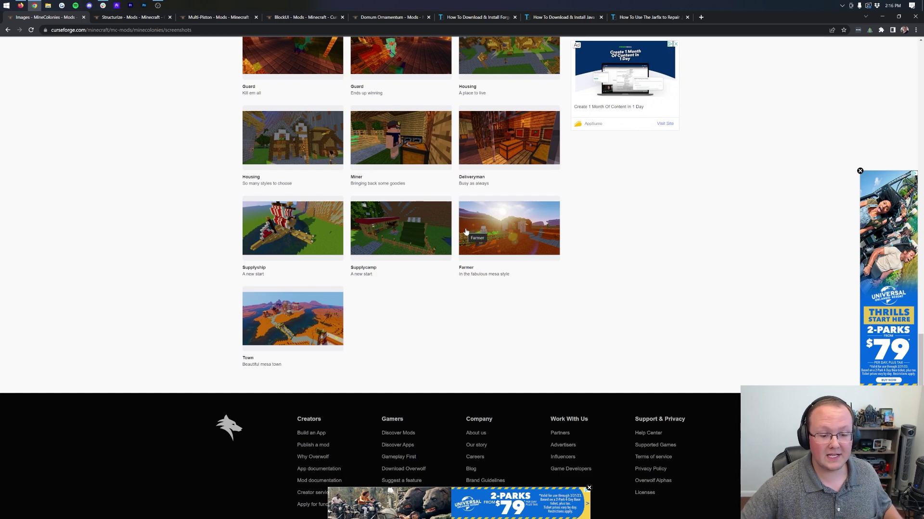
click(303, 330)
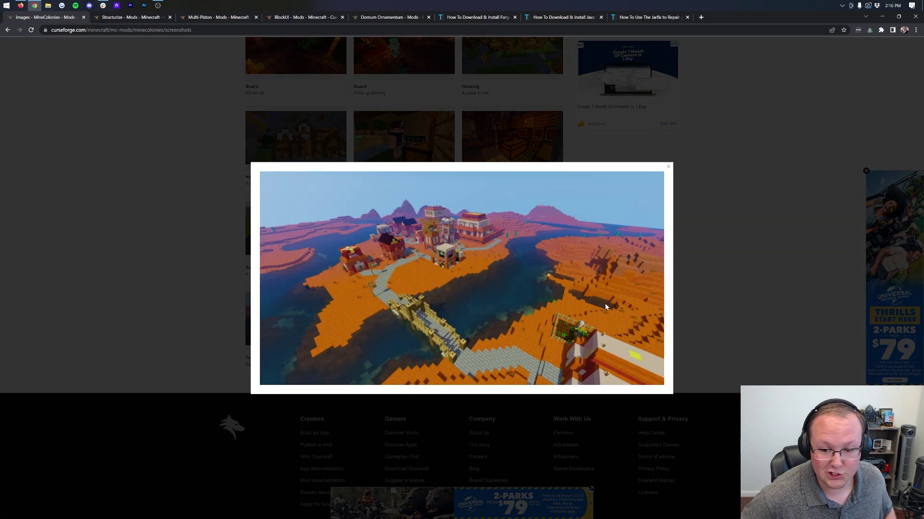
click(690, 194)
Return to the MineColonies description and download the recent Minecraft 1.19 file, minecolonies-1.19.1-1.0.921-ALPHA.jar
scroll(443, 274, up, 10)
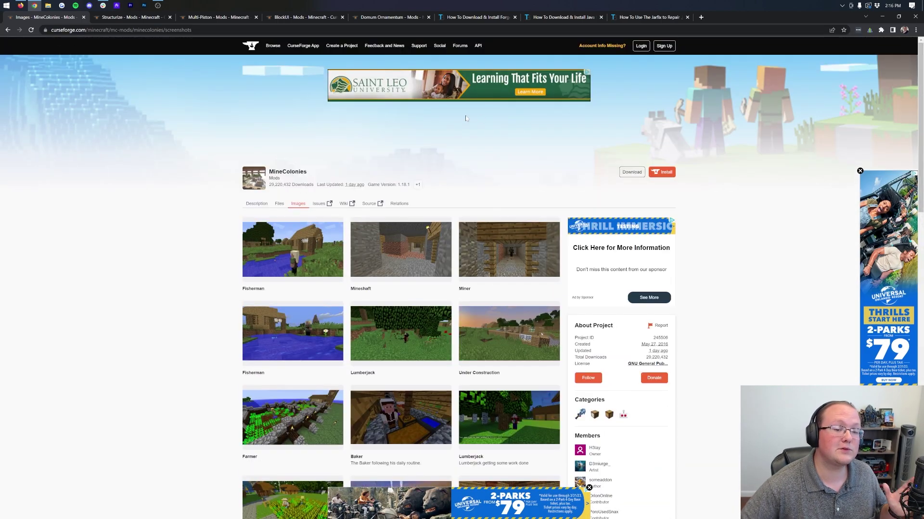
click(258, 205)
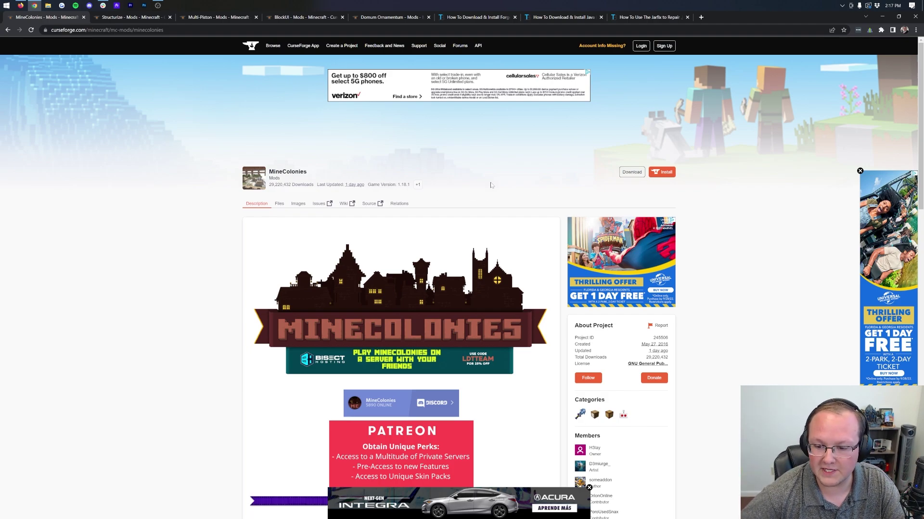
scroll(606, 161, down, 8)
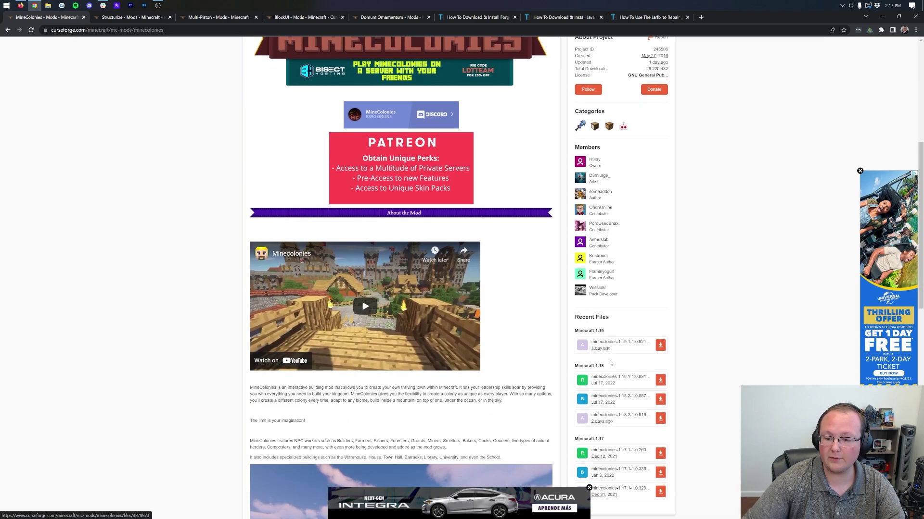
scroll(617, 250, up, 1)
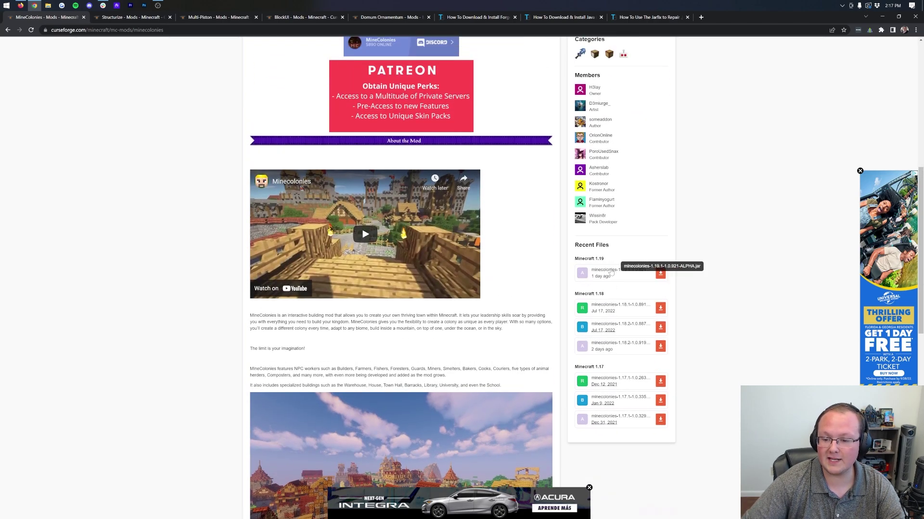
click(660, 273)
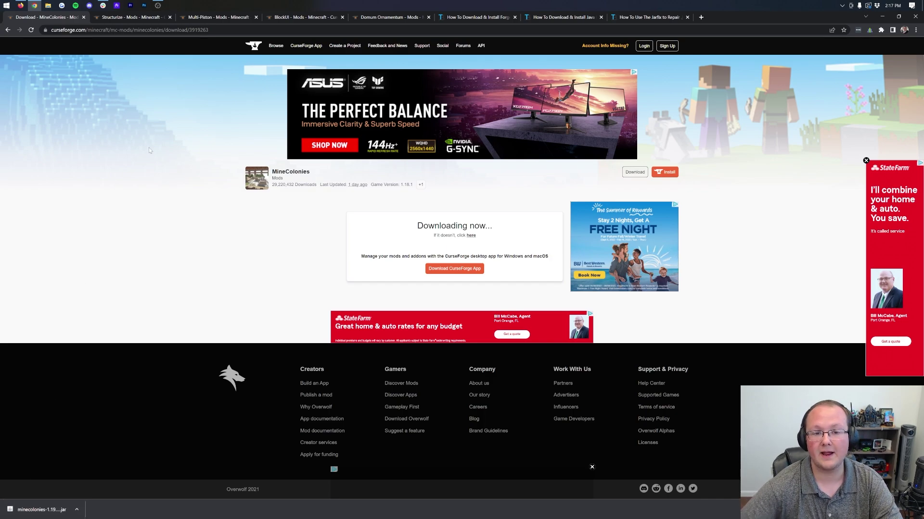
Download the recent Minecraft 1.19 file of the Structurize mod from its CurseForge page
click(118, 19)
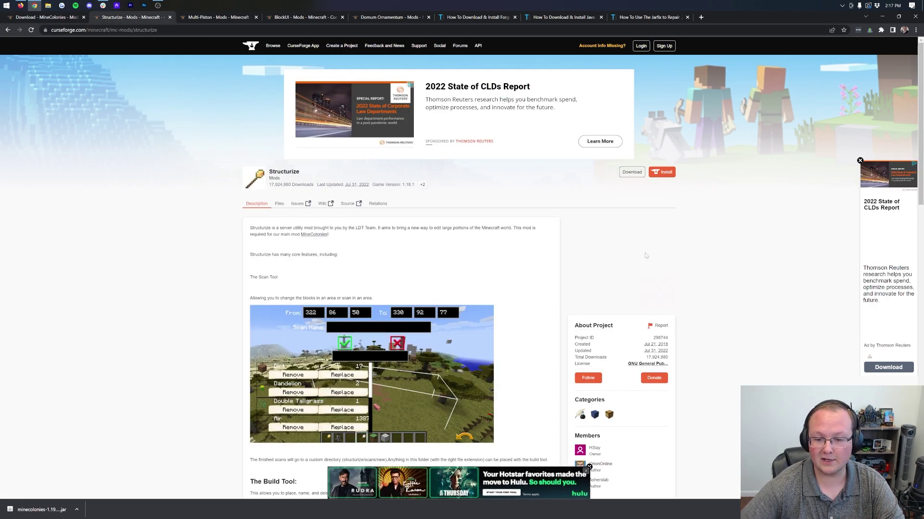
scroll(646, 255, down, 5)
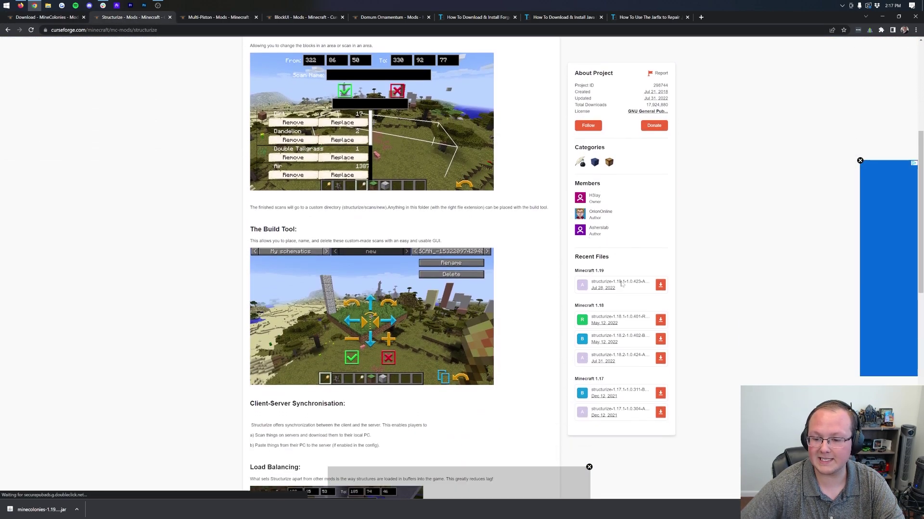
click(660, 285)
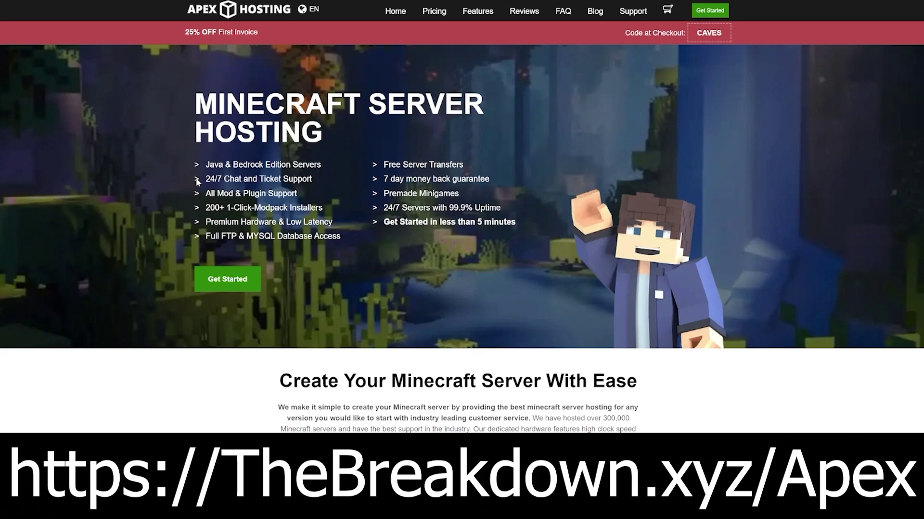
Review the server features on the Apex Hosting page, highlighting the premium hardware and five-minute setup entries
drag(203, 184, 332, 221)
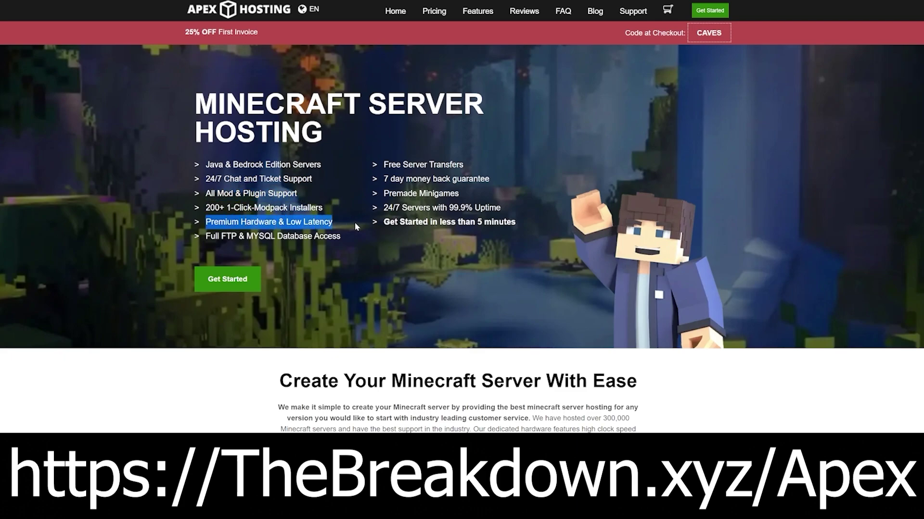
drag(383, 222, 511, 221)
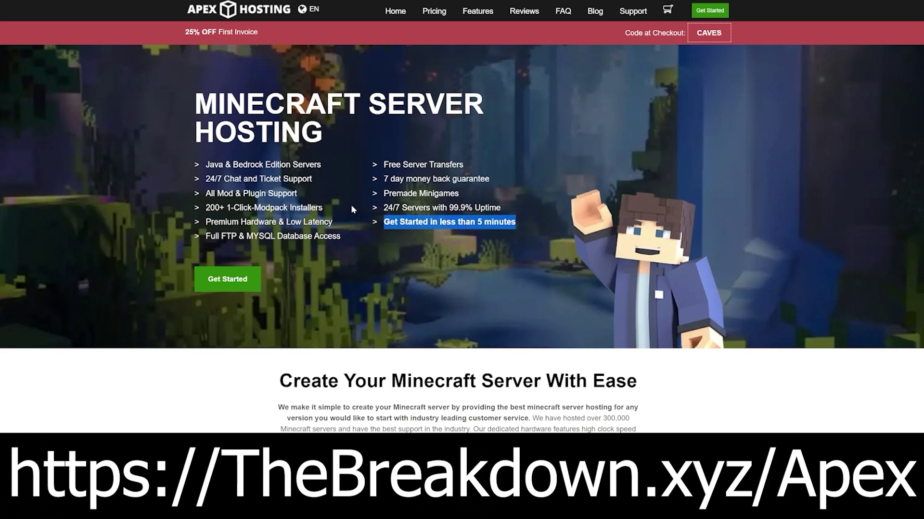
scroll(351, 207, down, 6)
drag(333, 210, 354, 221)
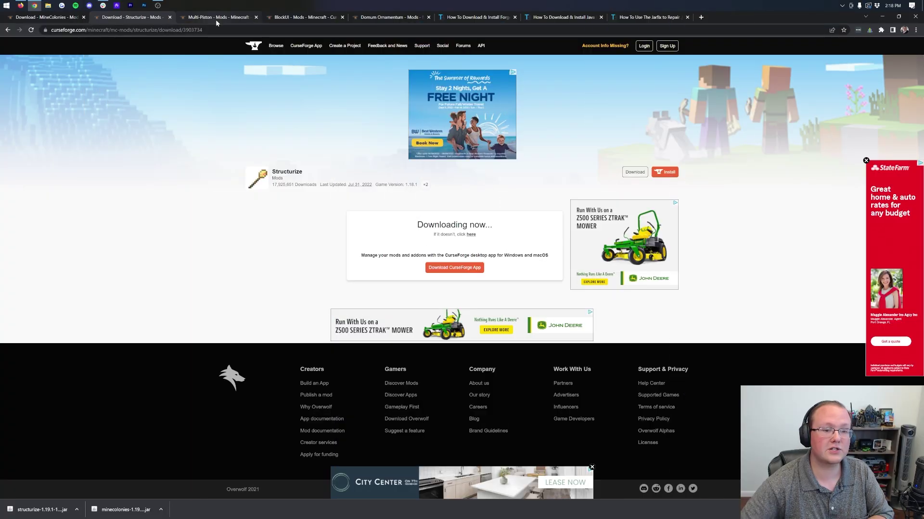
Download the recent Minecraft 1.19 file of the Multi-Piston mod from its CurseForge page
click(215, 17)
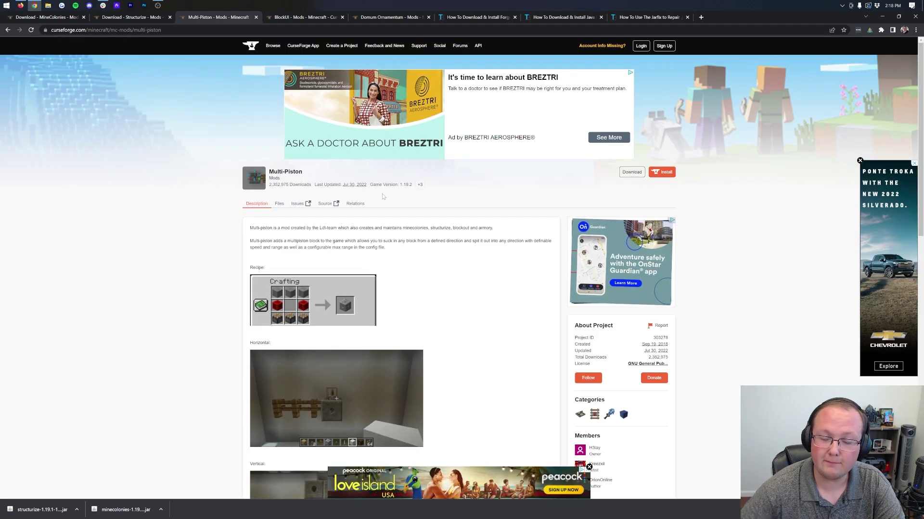
scroll(598, 209, down, 6)
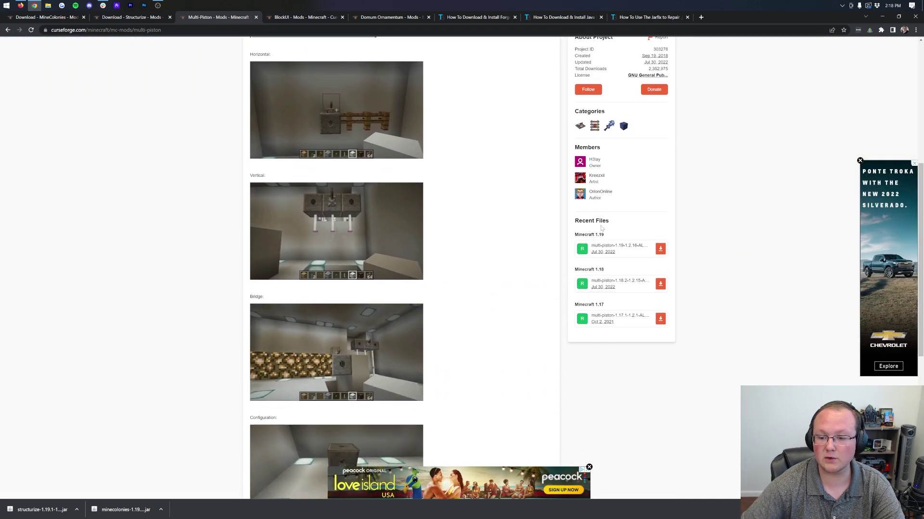
click(659, 254)
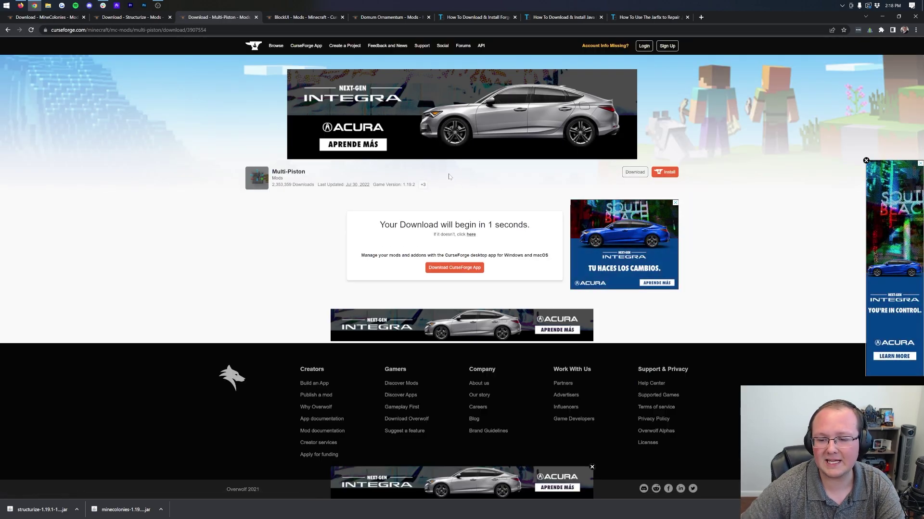
Download the newest Minecraft 1.19 release file of the BlockUI mod, dated Jul 28, 2022
click(305, 18)
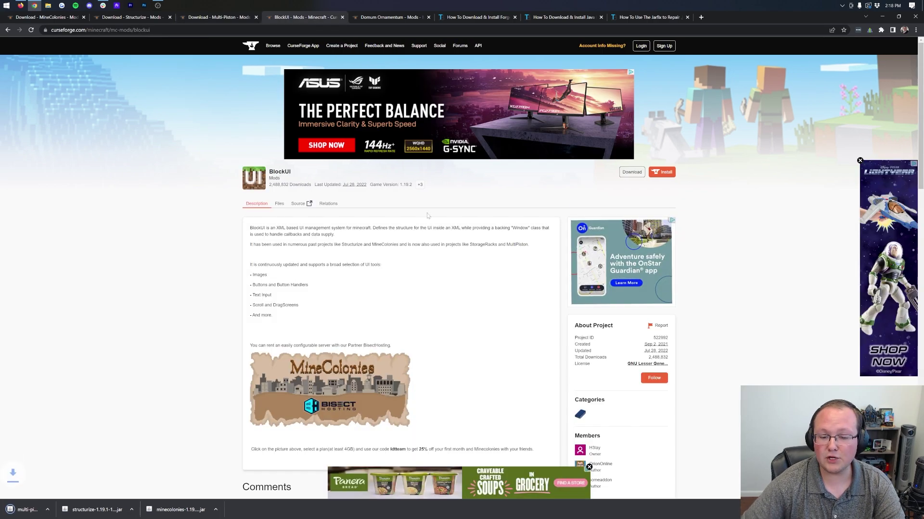
scroll(463, 245, down, 1)
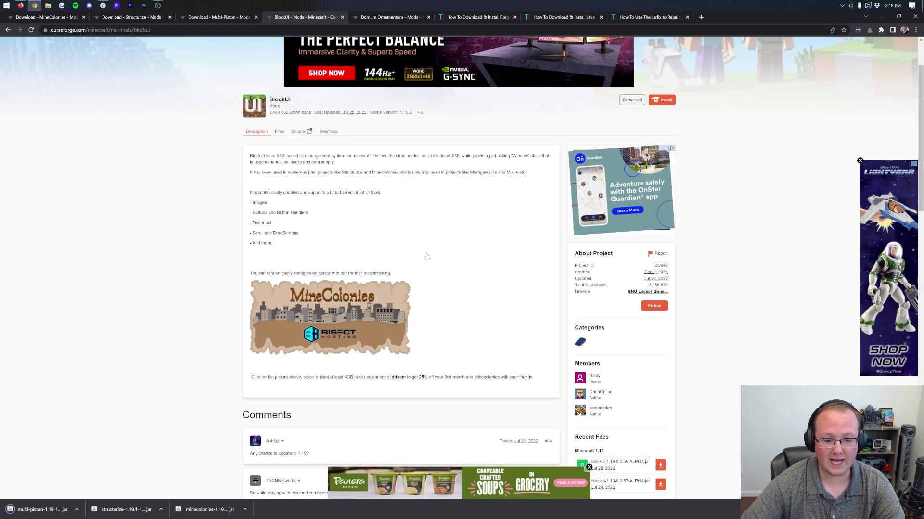
scroll(663, 233, down, 2)
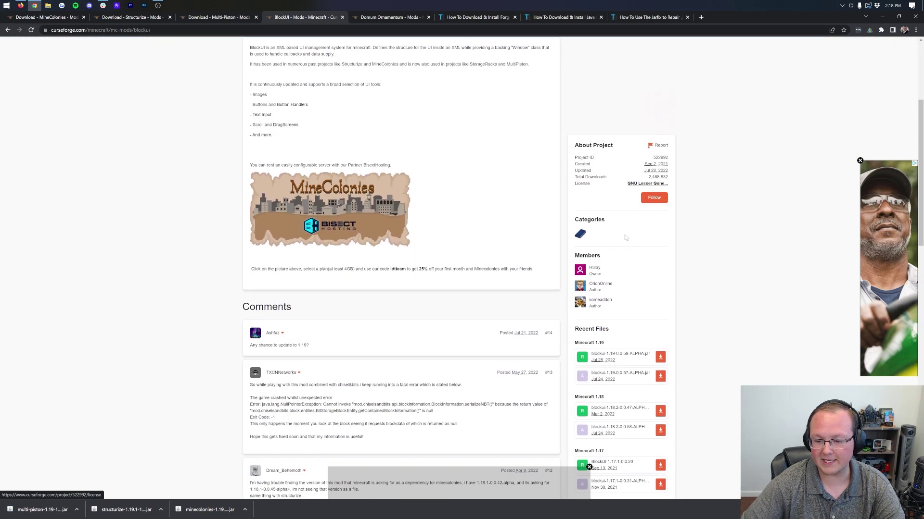
click(659, 358)
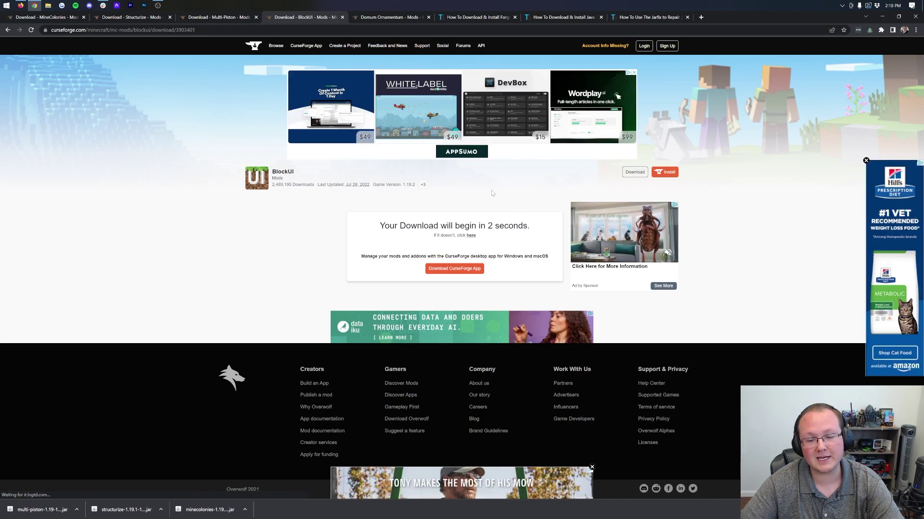
Download the recent Minecraft 1.19 file of the Domum Ornamentum mod from its CurseForge page
click(381, 18)
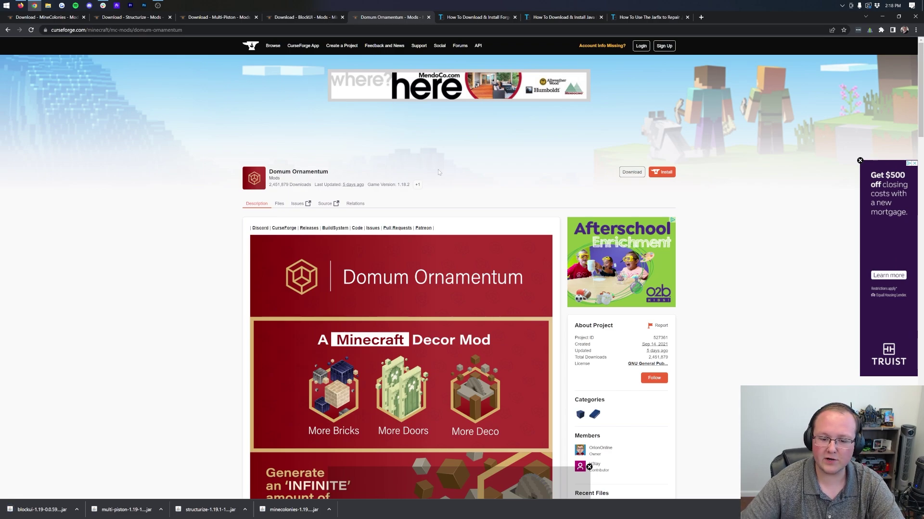
scroll(587, 157, down, 5)
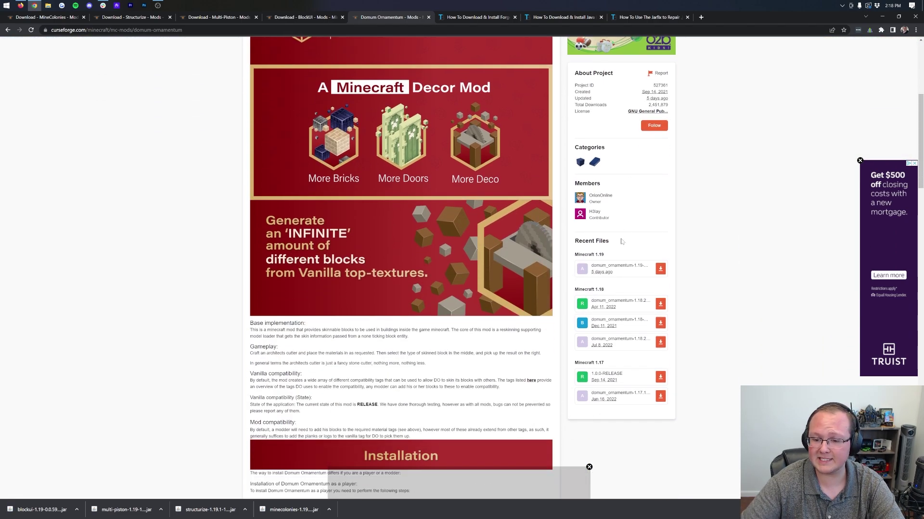
click(663, 269)
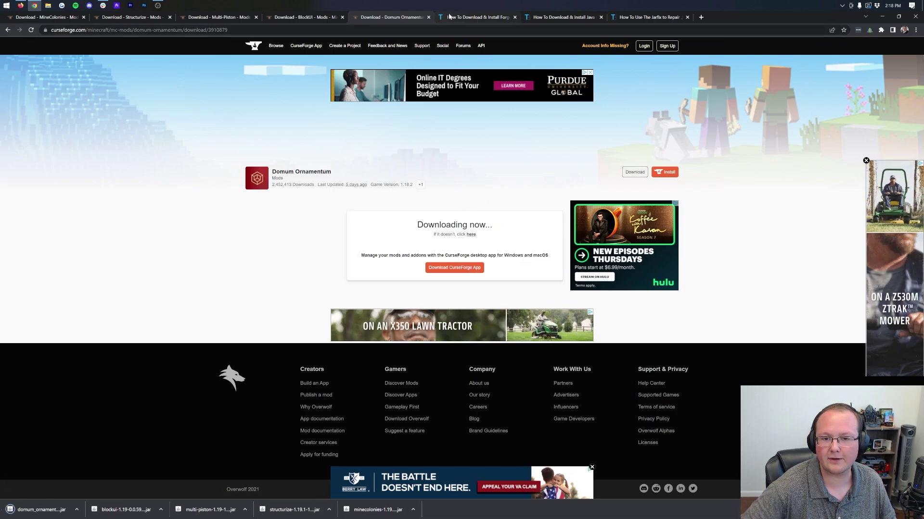
Follow the Forge guide to the Forge downloads page and download the latest Minecraft 1.19.1 installer, version 42.0.9, skipping the advertisement
click(449, 17)
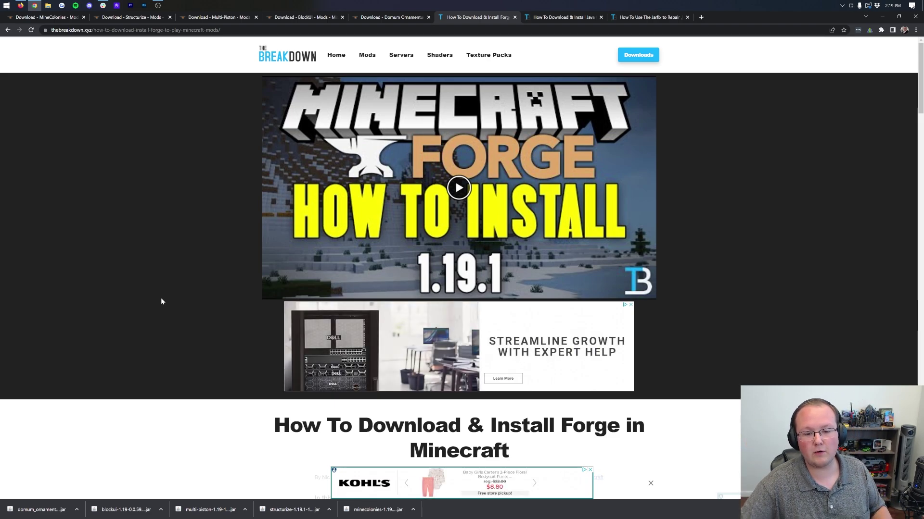
scroll(160, 301, down, 7)
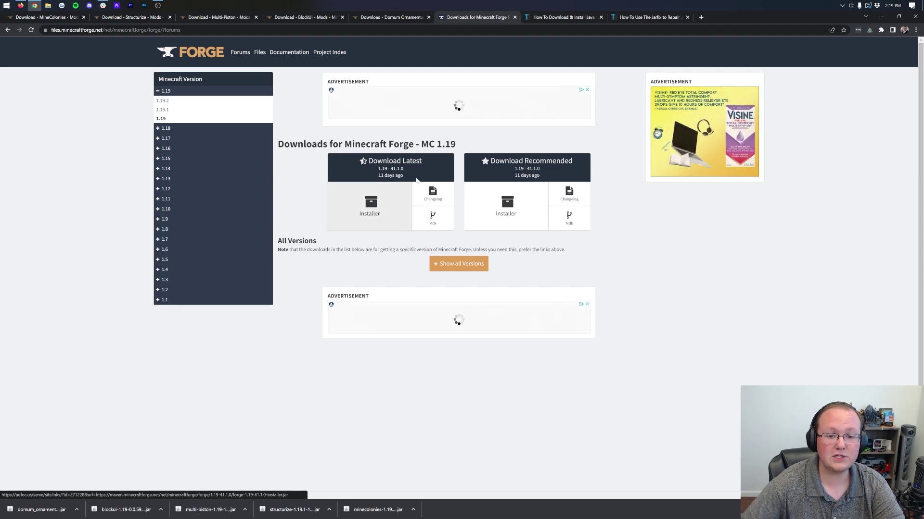
click(163, 110)
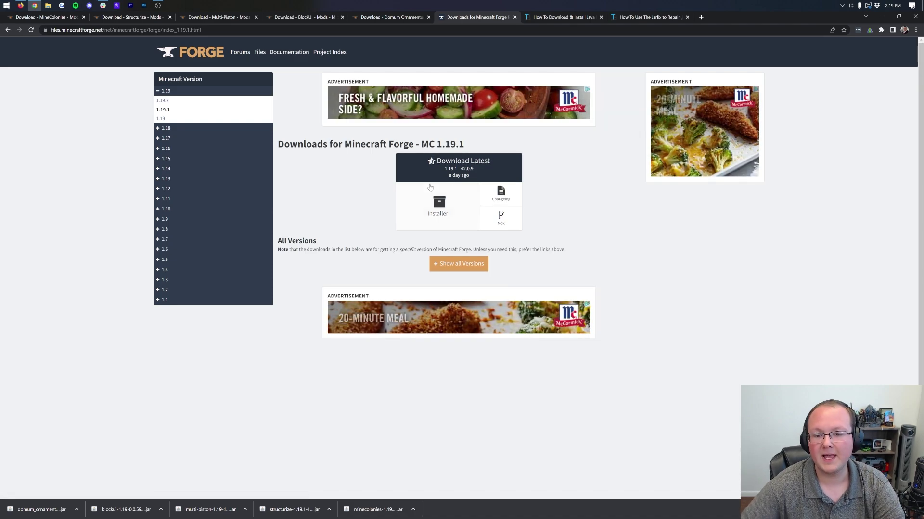
click(416, 208)
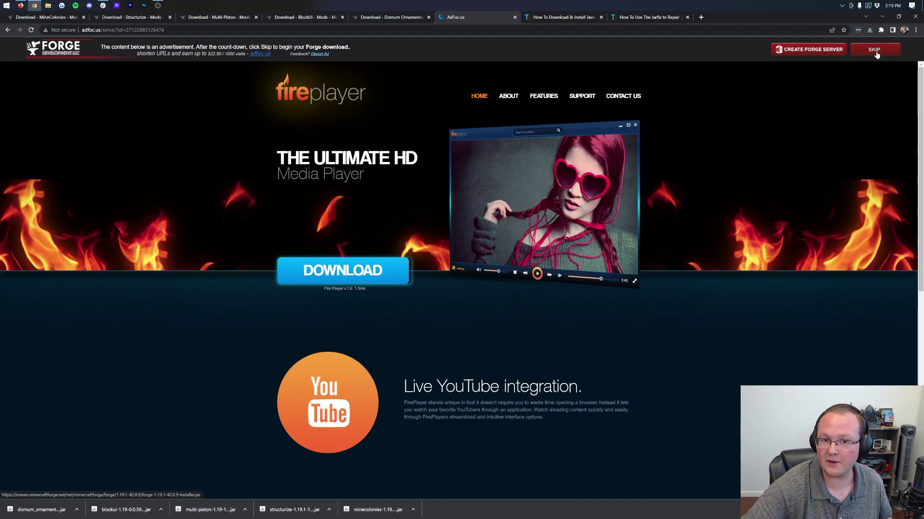
click(872, 50)
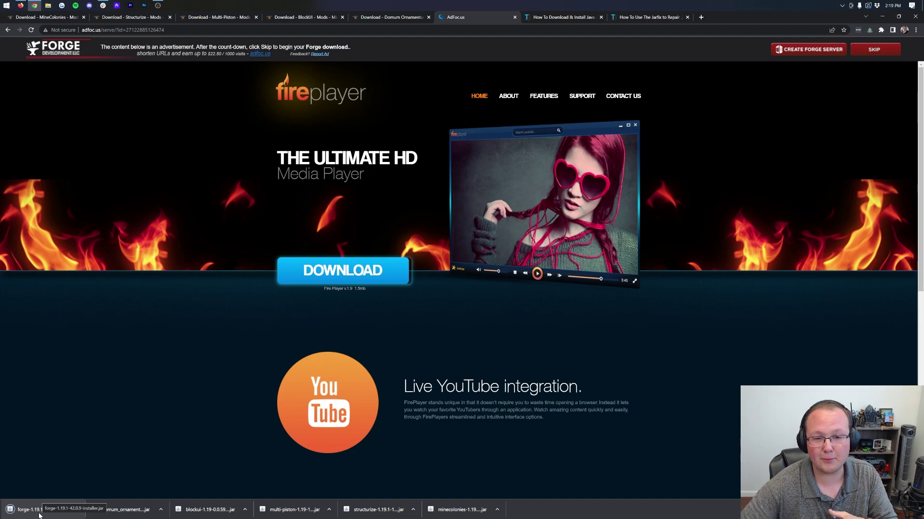
Open the Downloads folder, move the Forge installer and all five mod files to the desktop, and close the folder
click(565, 17)
click(882, 16)
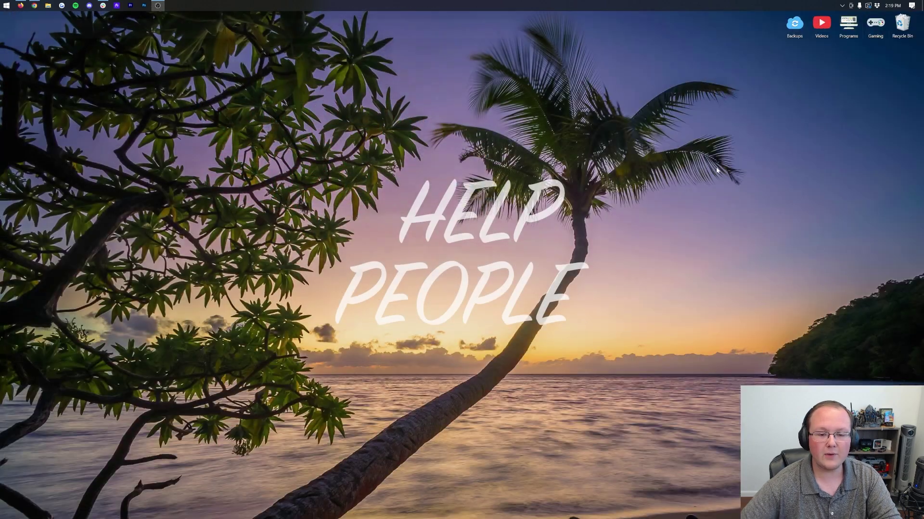
click(2, 2)
text(down)
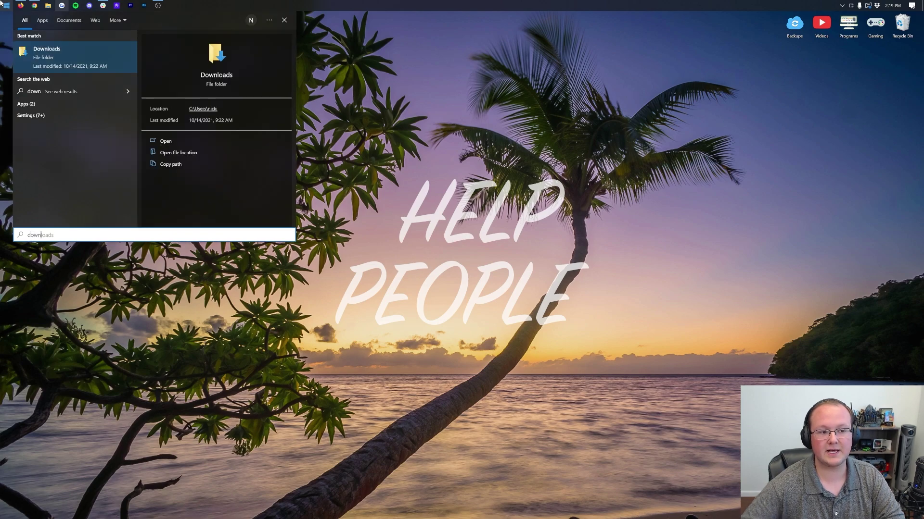
click(77, 52)
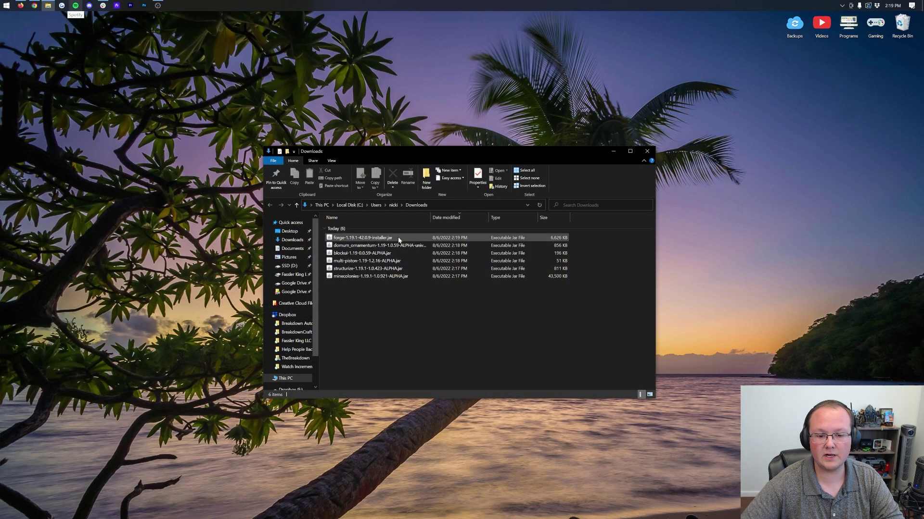
click(392, 239)
shift+click(393, 276)
drag(404, 269, 176, 186)
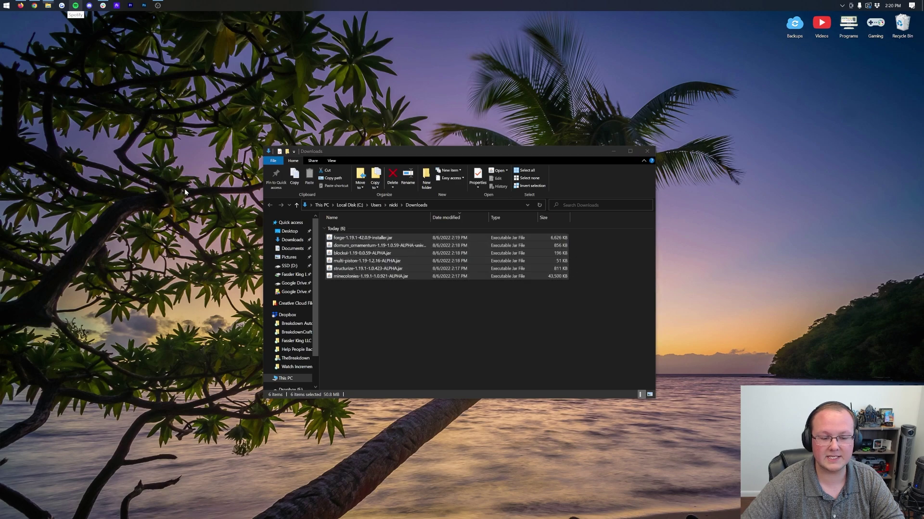
click(646, 153)
Arrange the desktop files so the five mod files are grouped together and the Forge installer sits apart from them
drag(205, 197, 250, 106)
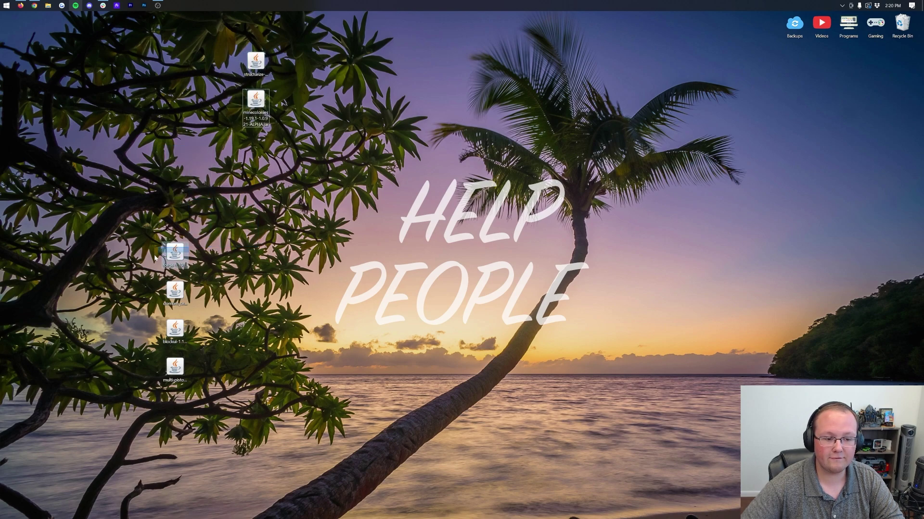
drag(179, 254, 427, 78)
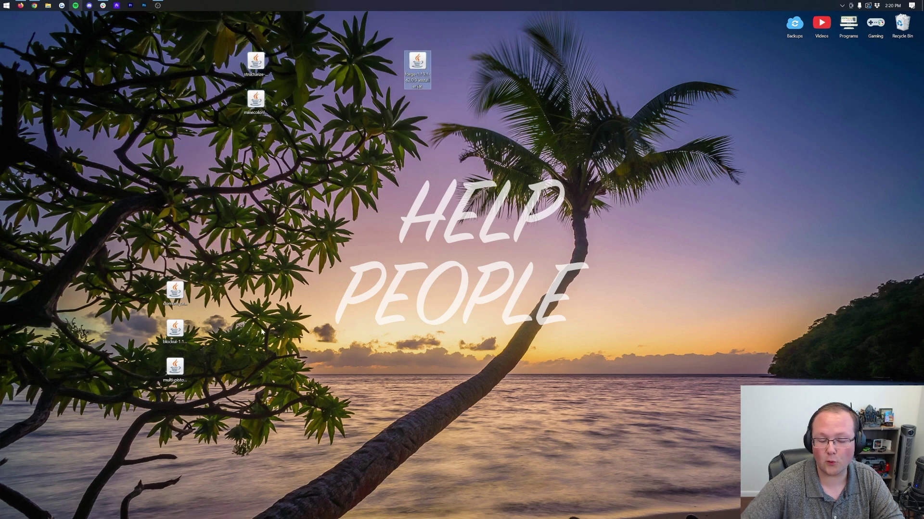
drag(200, 269, 146, 391)
drag(175, 332, 283, 99)
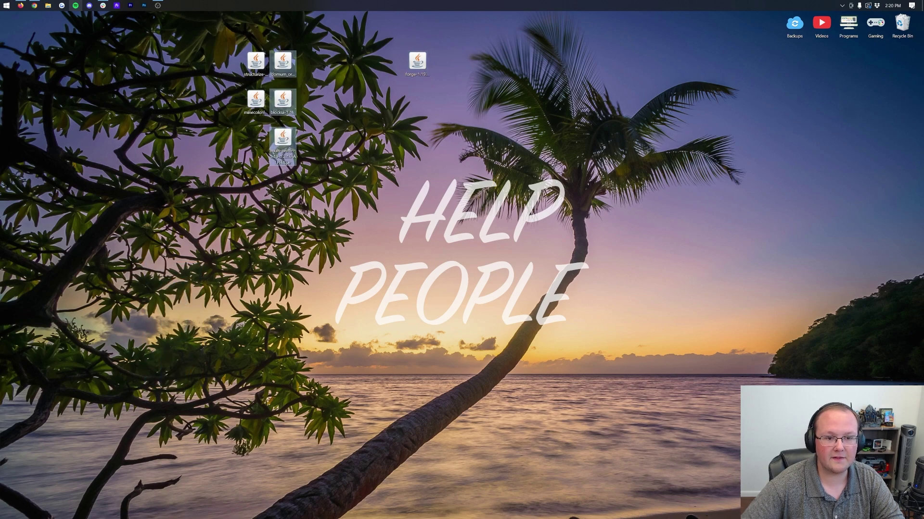
click(347, 150)
drag(283, 139, 343, 87)
click(417, 71)
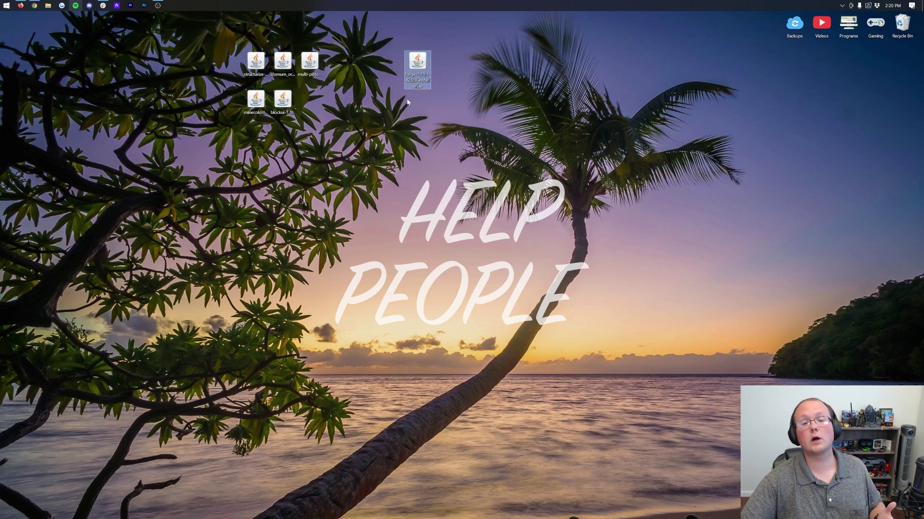
right_click(421, 62)
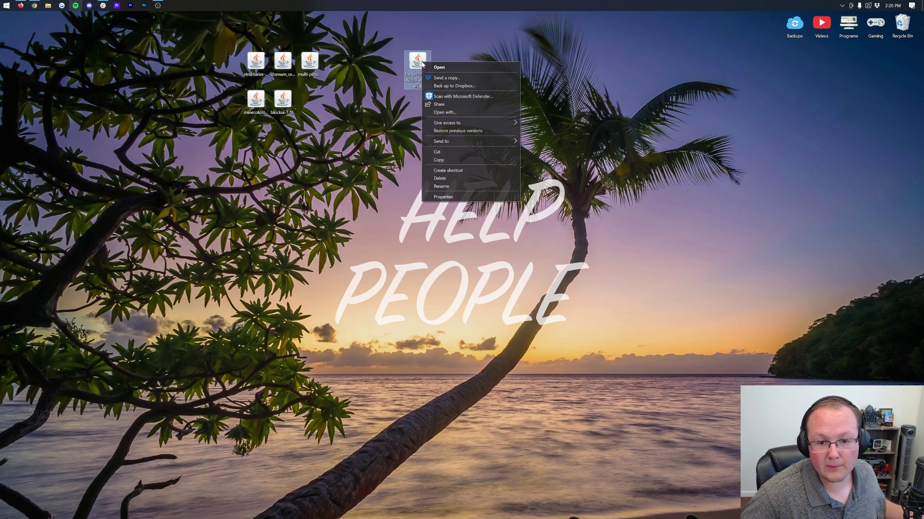
click(448, 112)
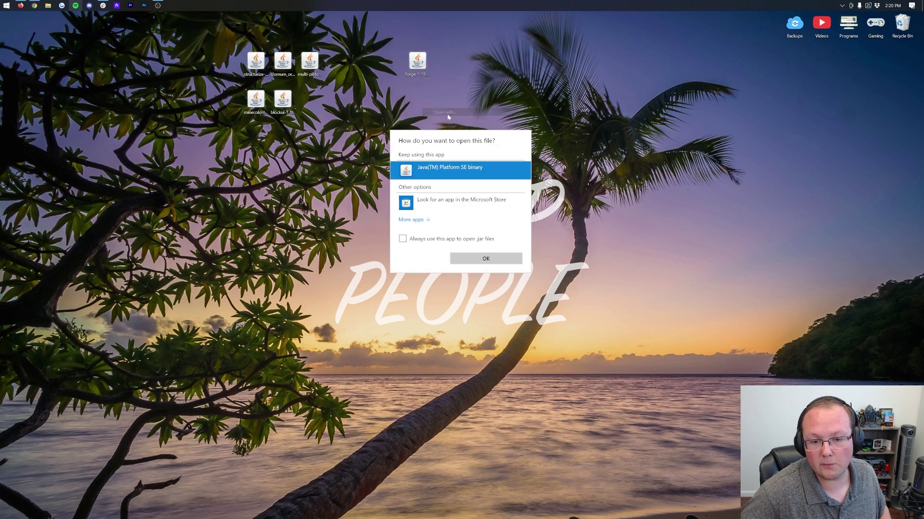
click(469, 263)
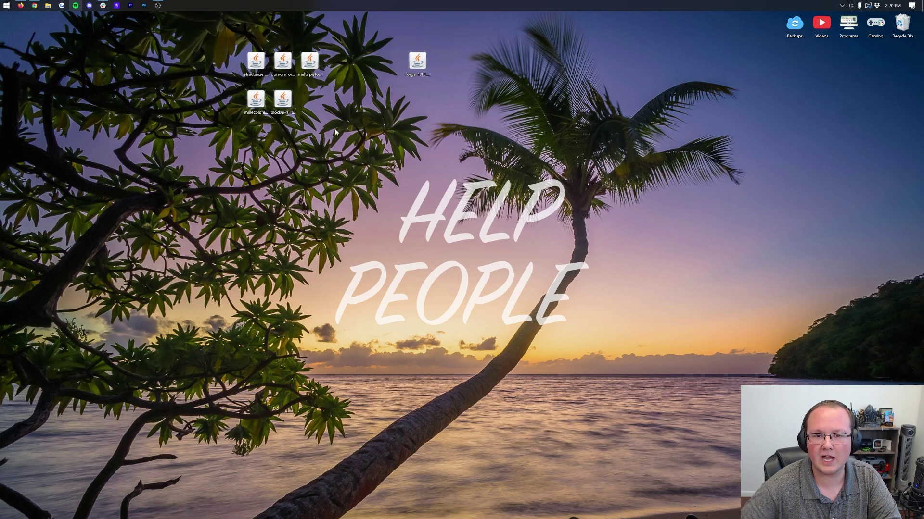
In the browser, review the Java 17 download and installation guide and the Jarfix guide, and return to the desktop
click(32, 5)
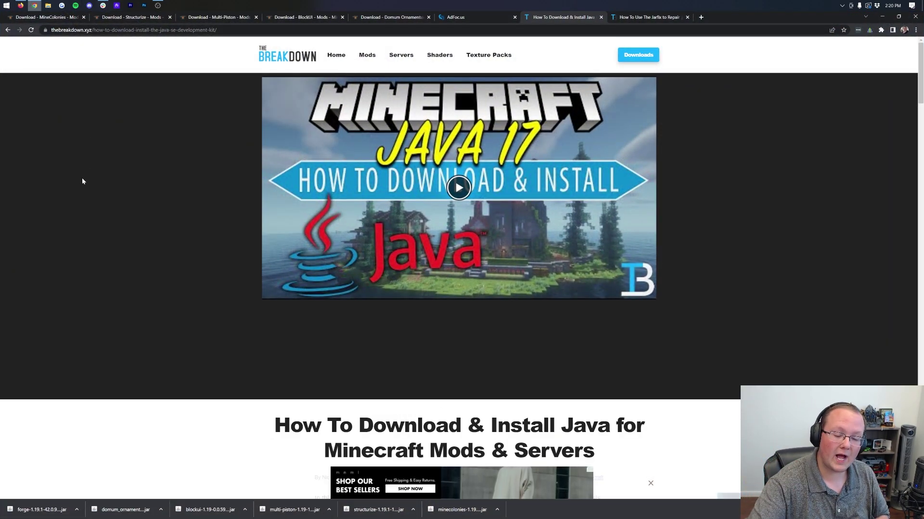
scroll(81, 196, down, 10)
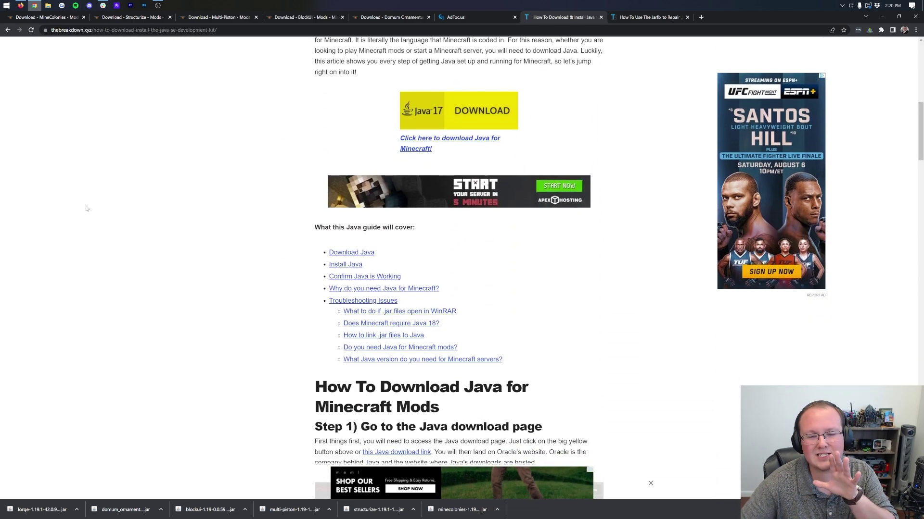
scroll(86, 208, down, 2)
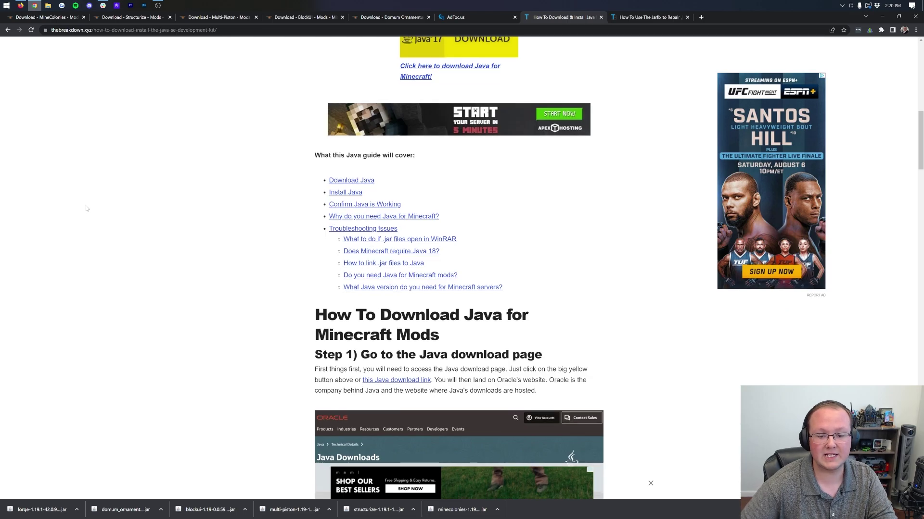
scroll(87, 208, down, 18)
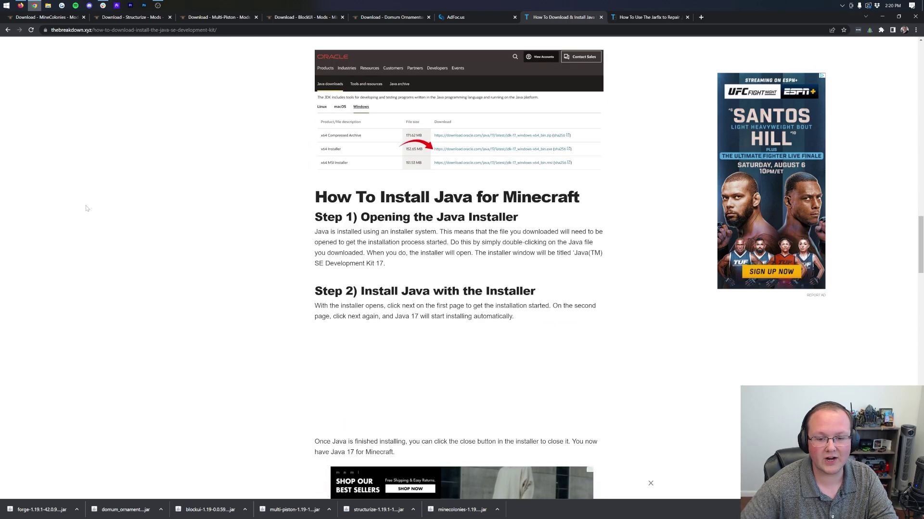
scroll(86, 209, down, 10)
scroll(87, 208, up, 20)
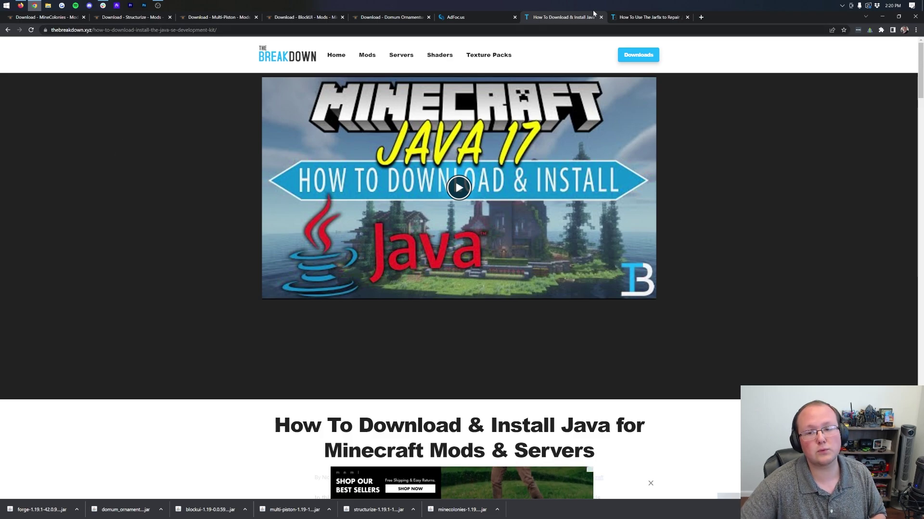
click(630, 17)
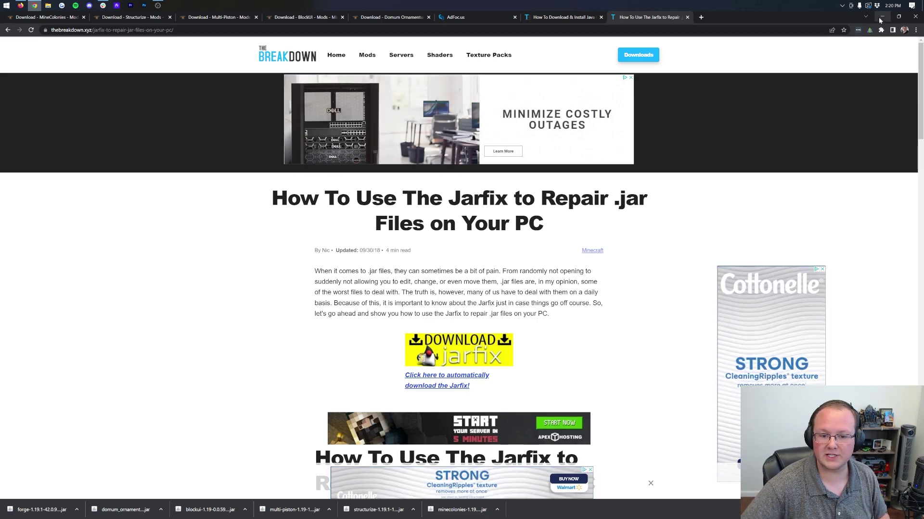
click(576, 19)
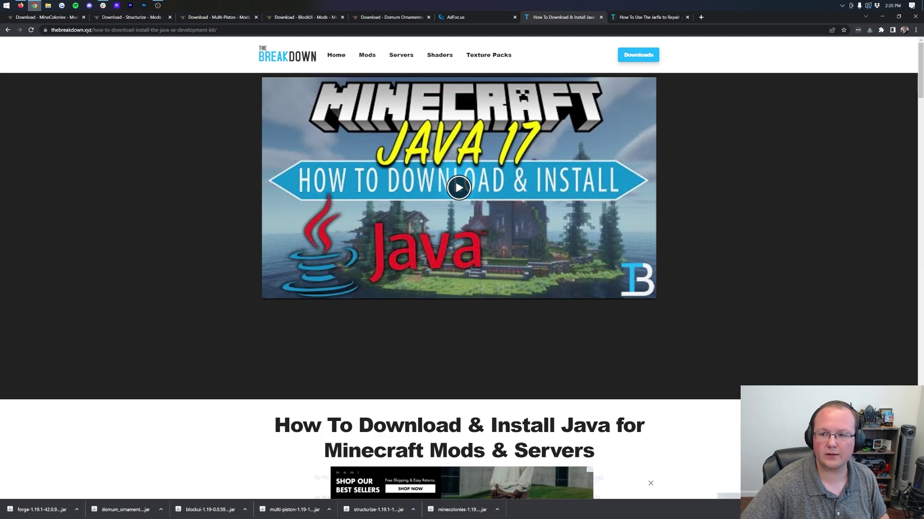
click(886, 17)
Run the Forge installer with Java(TM) Platform SE binary and install the Forge client into the default Minecraft folder
right_click(420, 62)
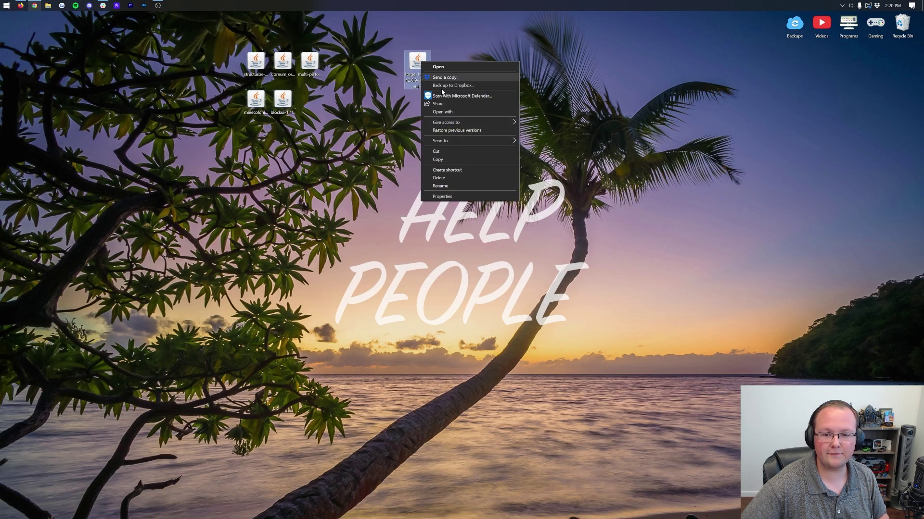
click(457, 109)
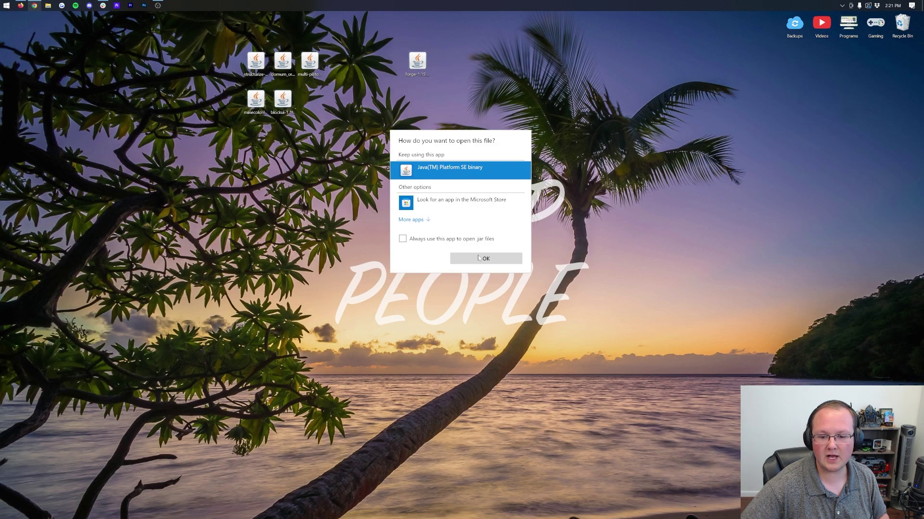
click(63, 322)
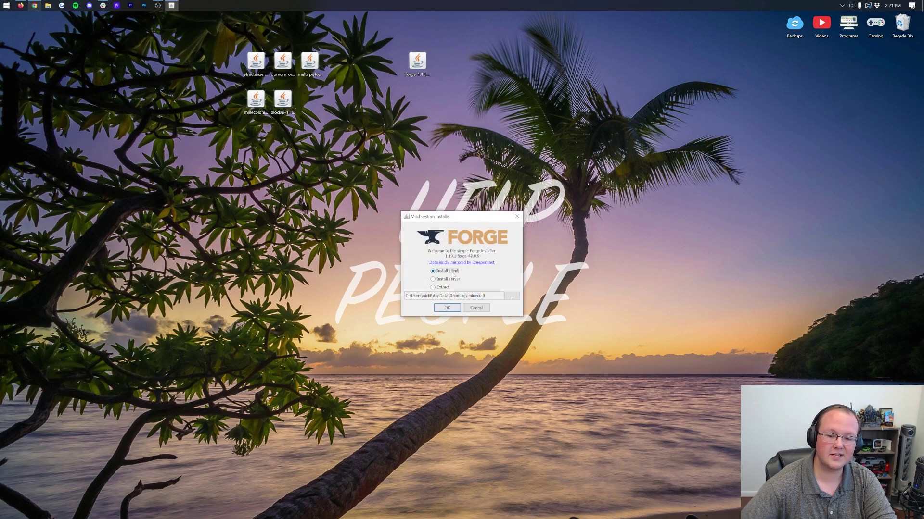
click(446, 308)
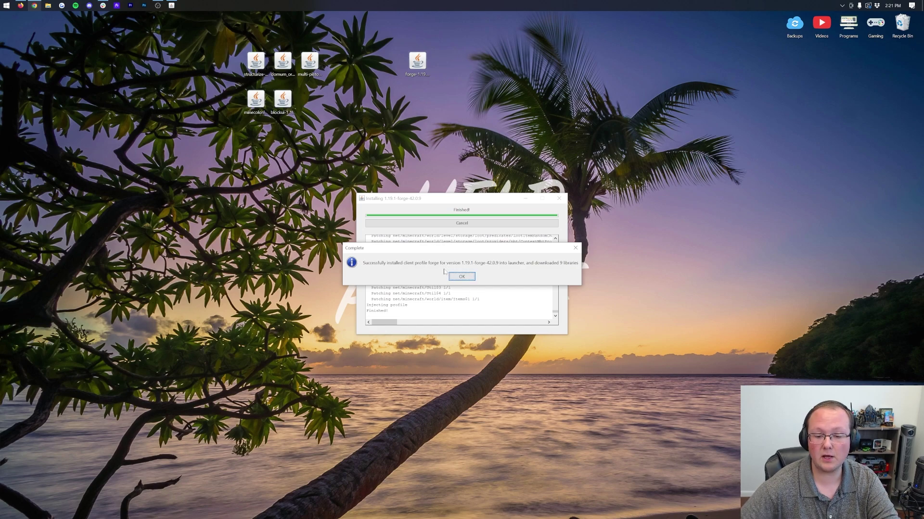
click(461, 277)
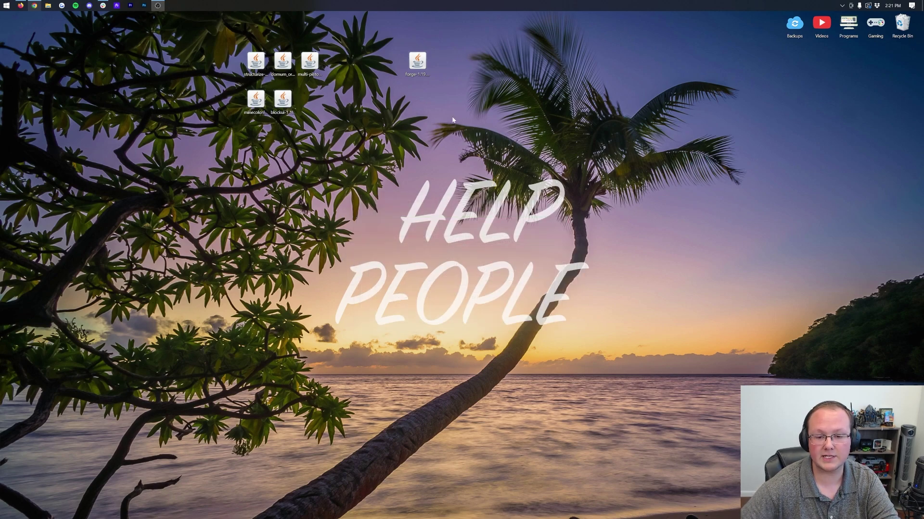
Delete the Forge installer from the desktop
click(418, 61)
key(Delete)
key(ctrl+a)
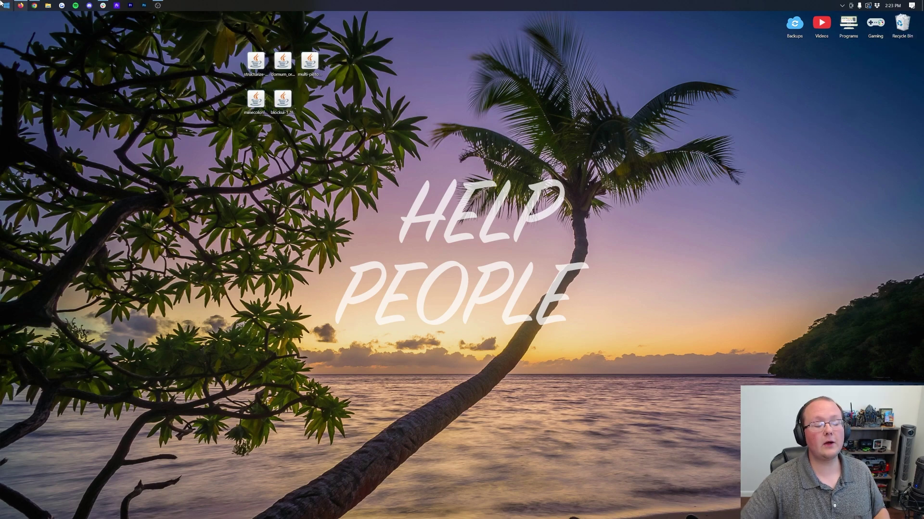
Open the Minecraft Launcher and check the Java Edition version list for forge, keeping 1.19.1-forge-42.0.9 selected
click(1, 2)
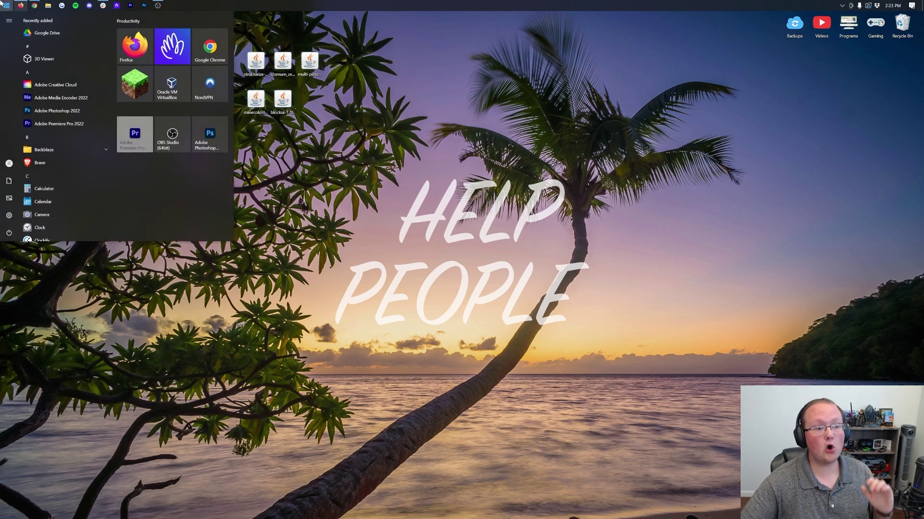
click(572, 283)
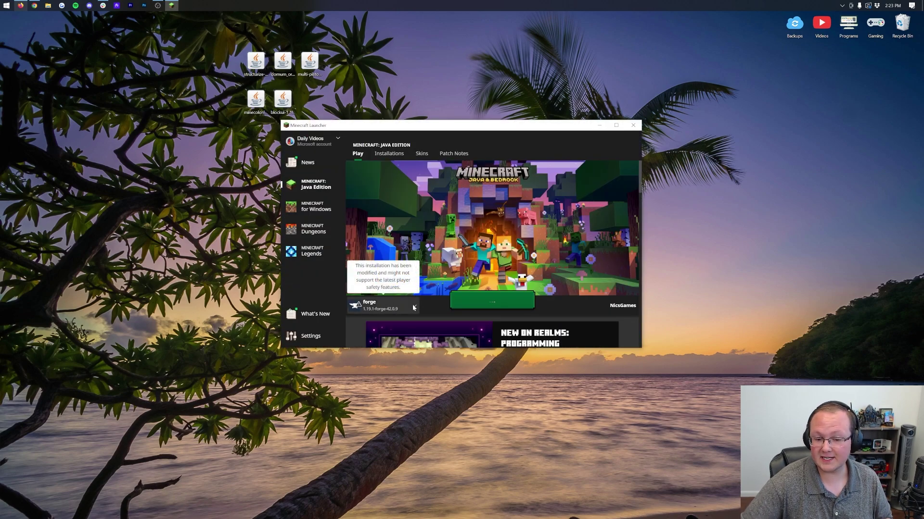
click(409, 306)
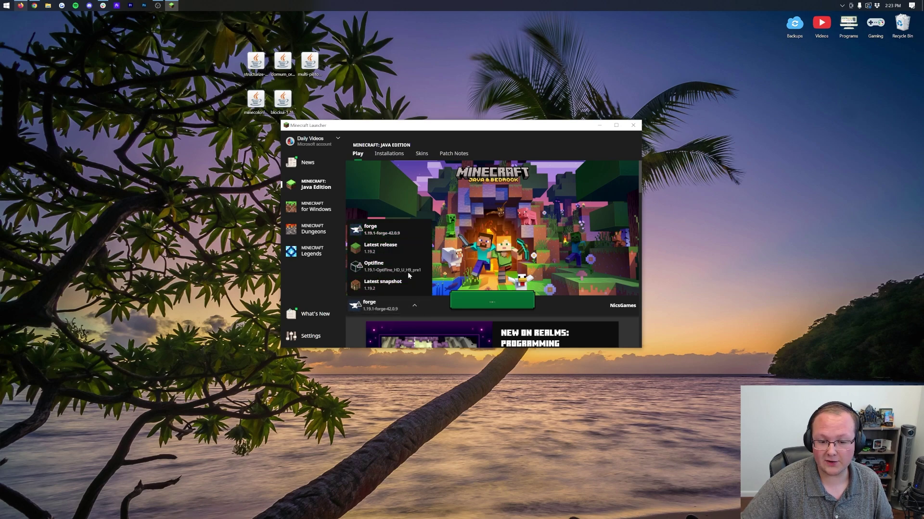
click(391, 311)
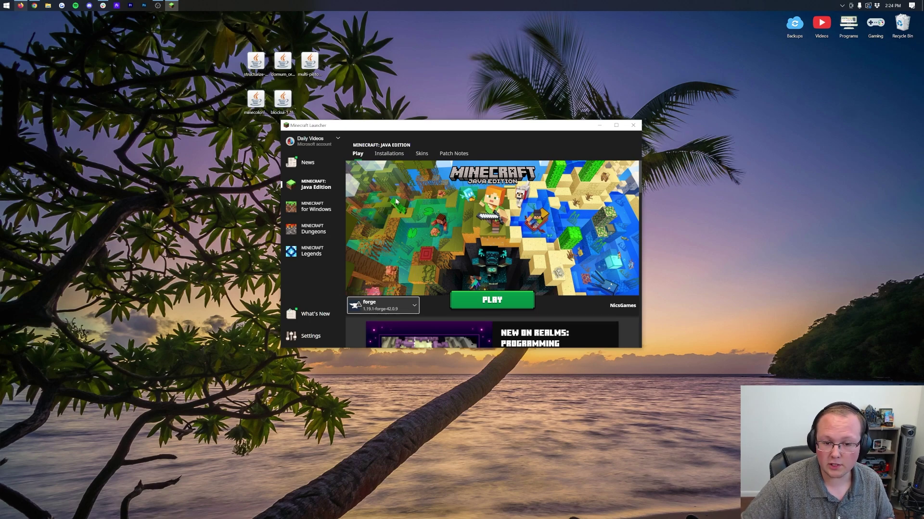
Include modded versions in the Java Edition installations list, and start launching the forge installation but cancel the launch
click(389, 153)
click(610, 179)
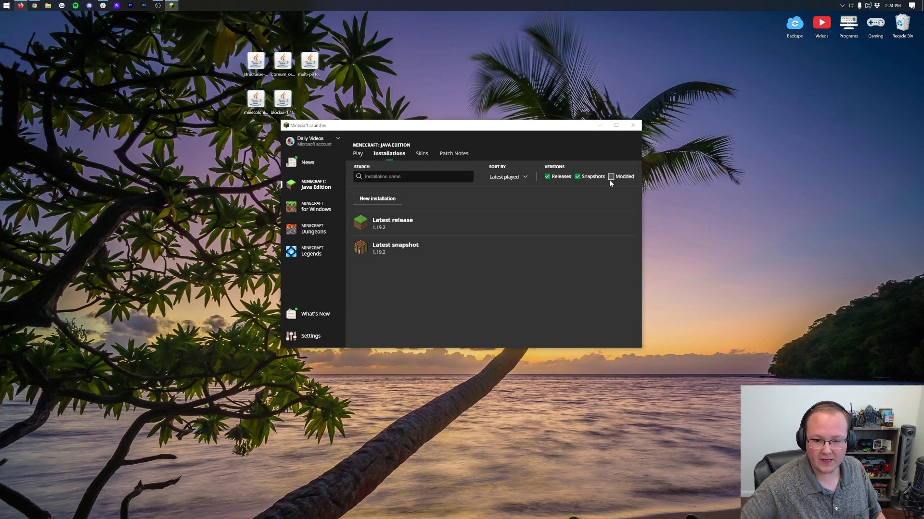
click(610, 179)
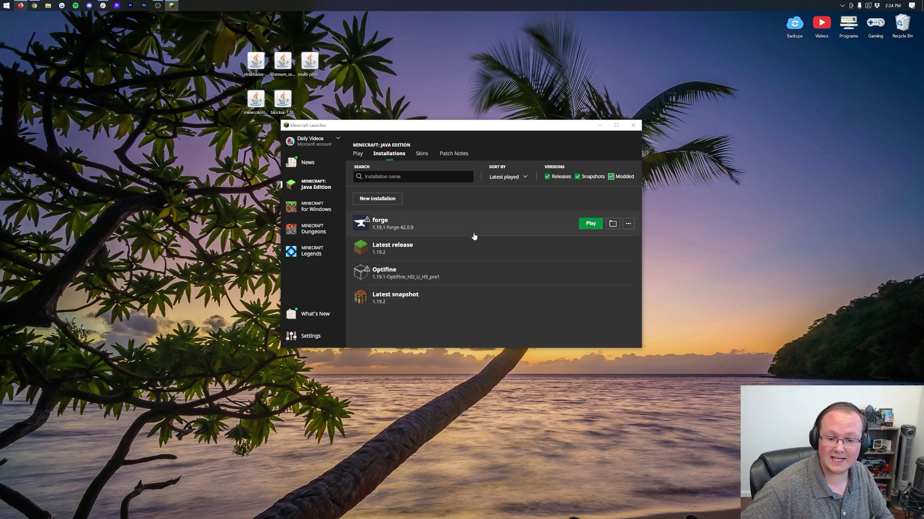
click(587, 225)
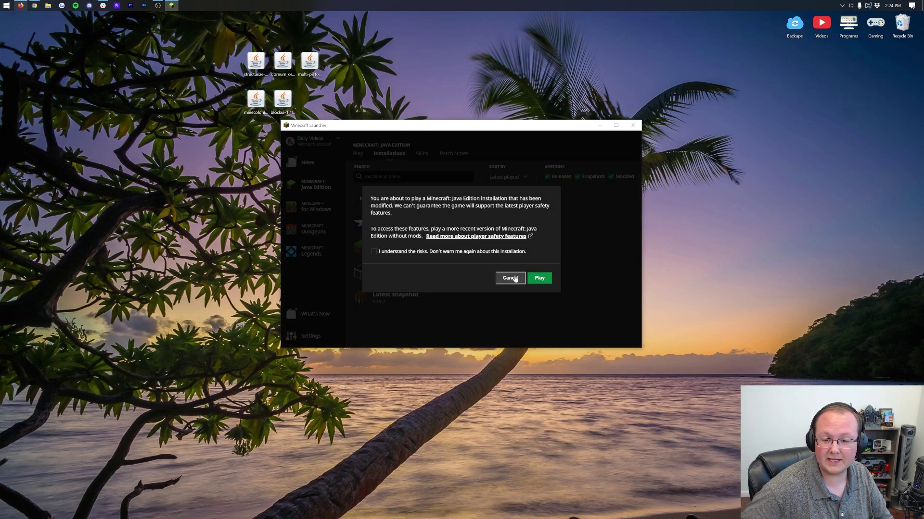
click(510, 278)
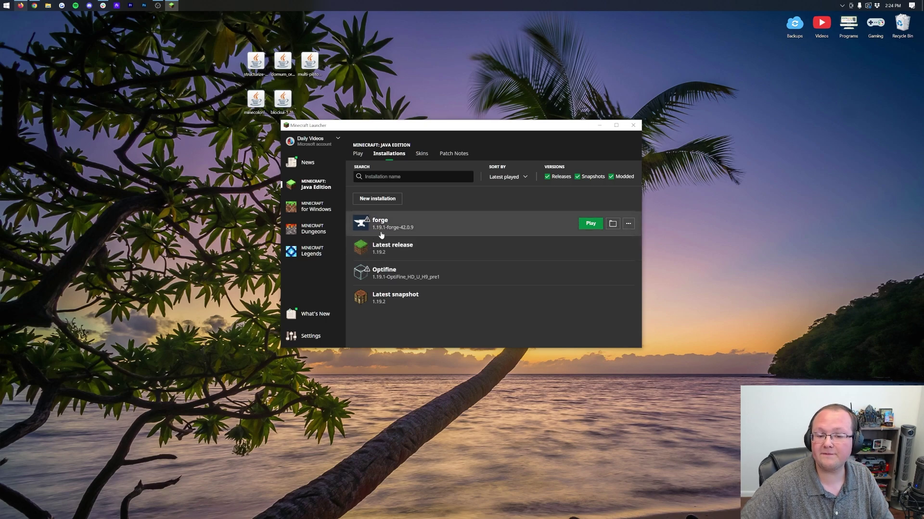
Start a new Java Edition installation and name it Forge for Mine Colonies
click(383, 202)
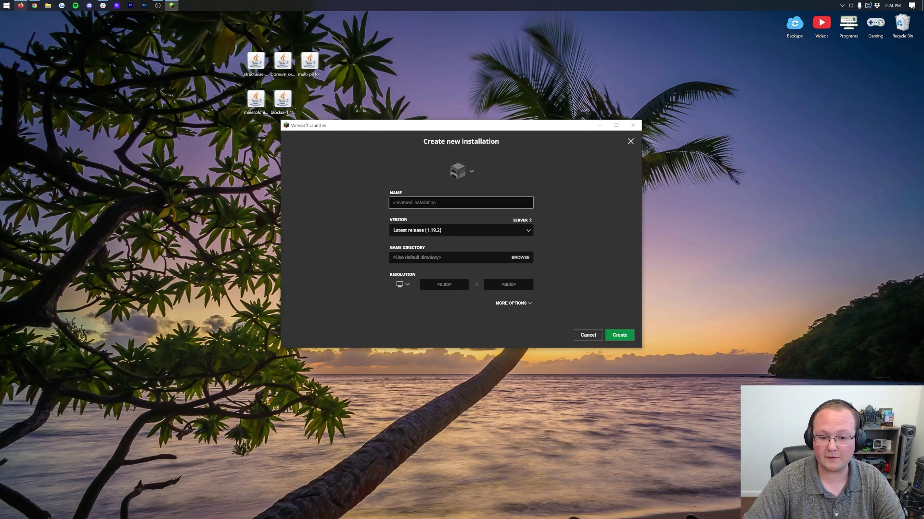
text(Forge for Mine Coloni)
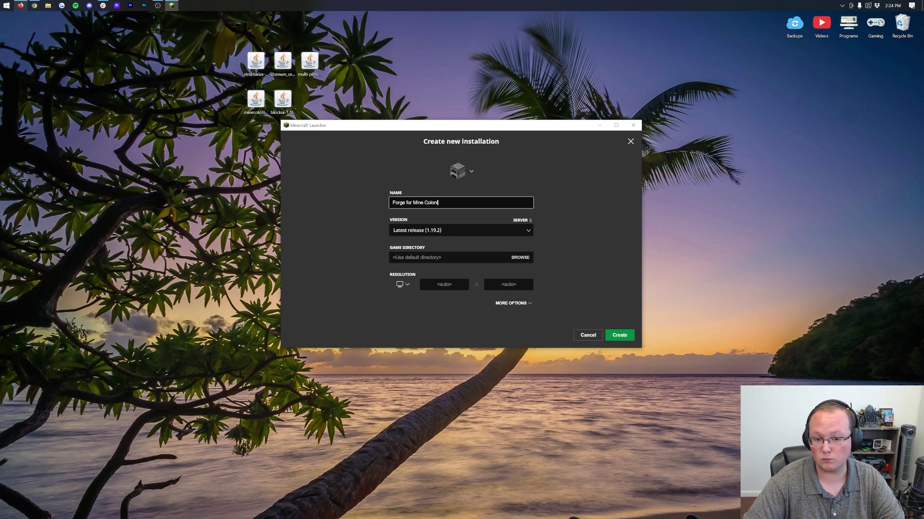
key(shift+Left)
key(shift+Left)
key(shift+Left)
key(shift+Left)
key(shift+Left)
key(shift+Left)
key(shift+Left)
key(shift+Left)
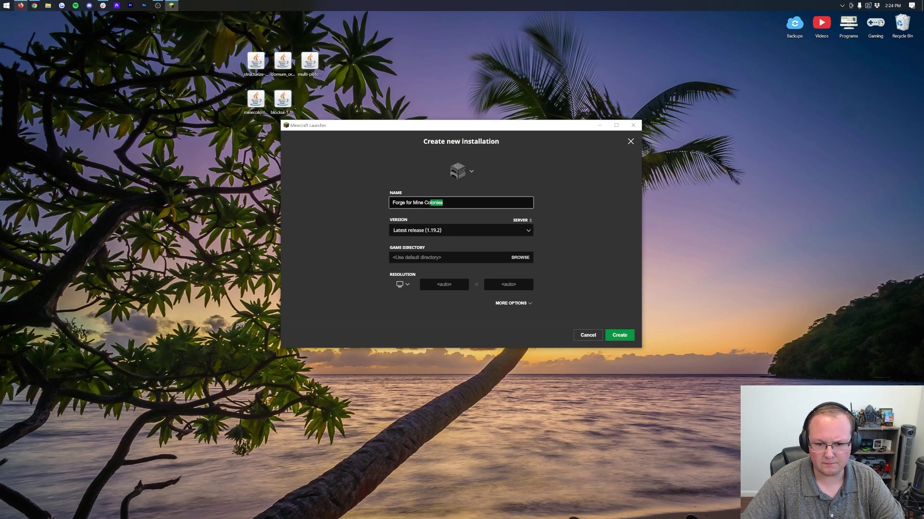
key(Left)
Set the version to release 1.19.1-forge-42.0.9 and the resolution to 1920 x 1080, and create the installation
click(460, 231)
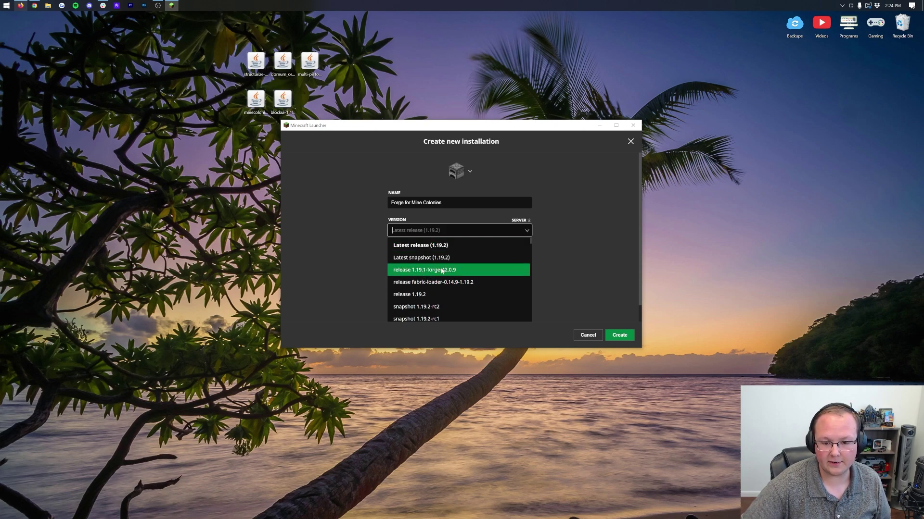
click(446, 272)
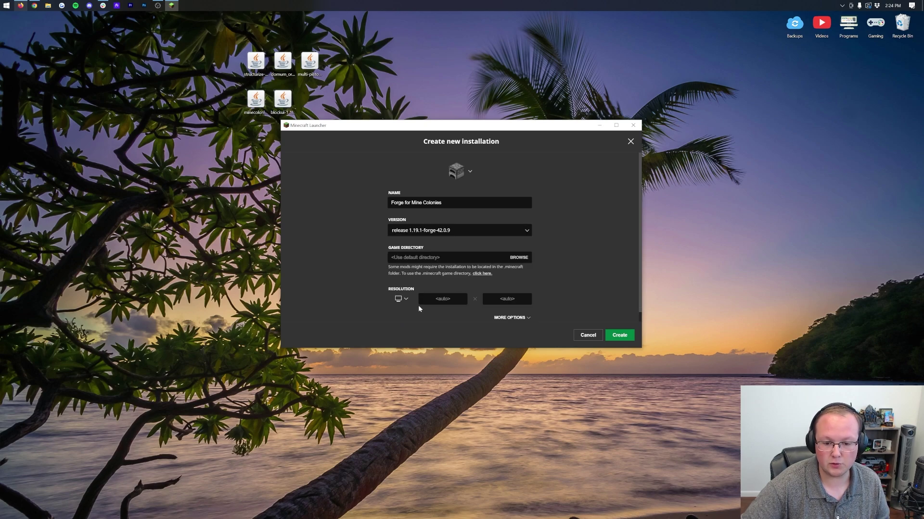
click(401, 299)
click(401, 282)
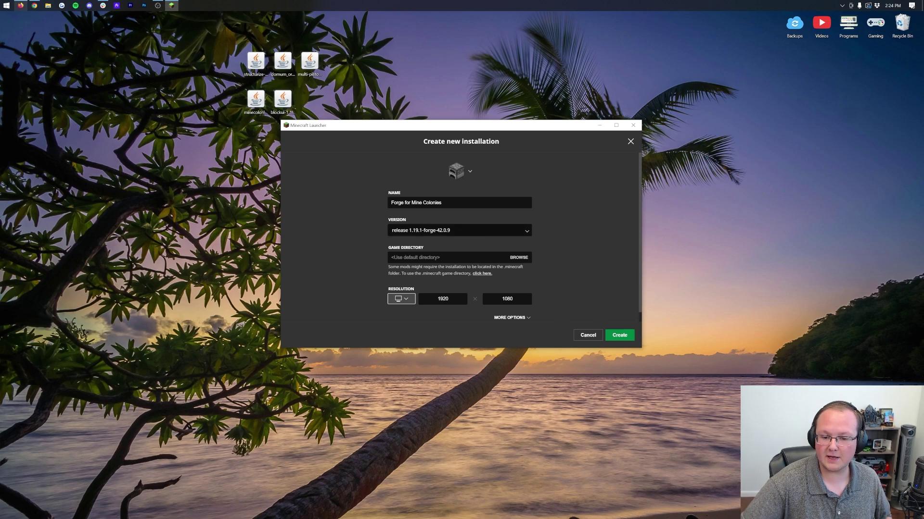
click(619, 335)
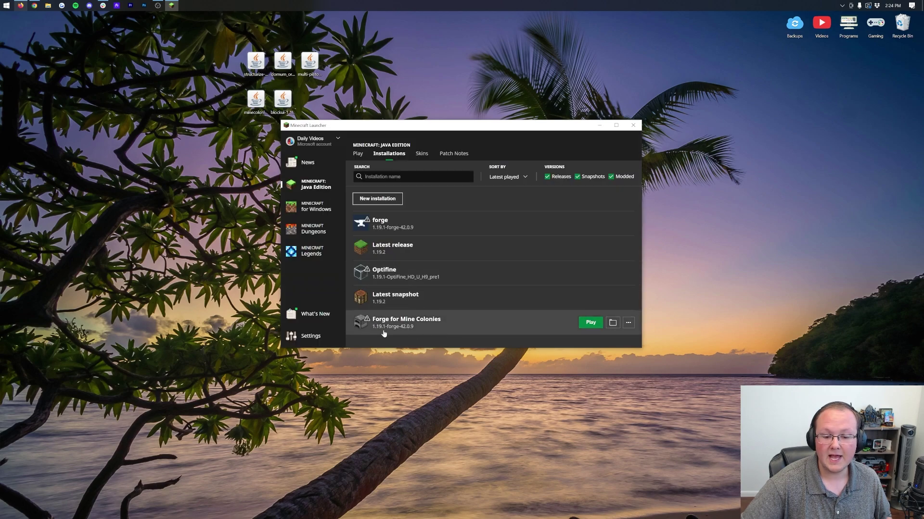
Launch the Forge for Mine Colonies installation, accepting the modified-installation warning
click(591, 322)
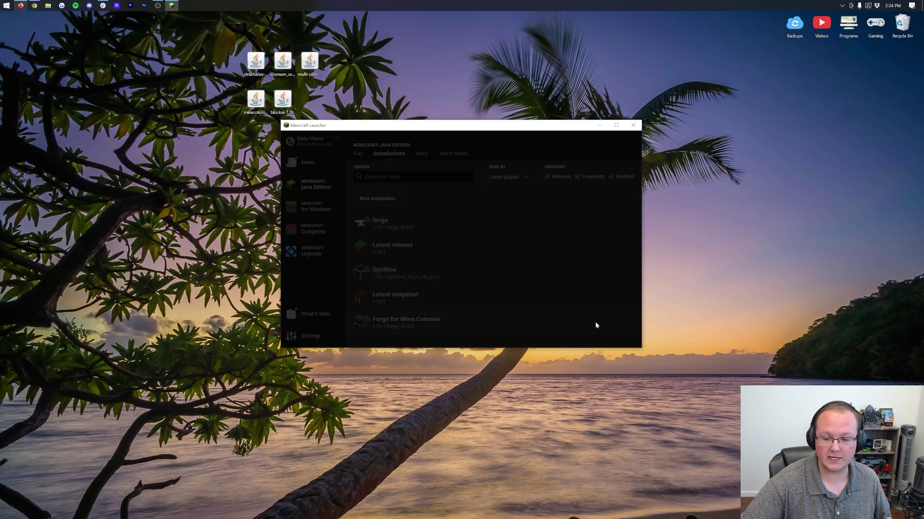
click(509, 278)
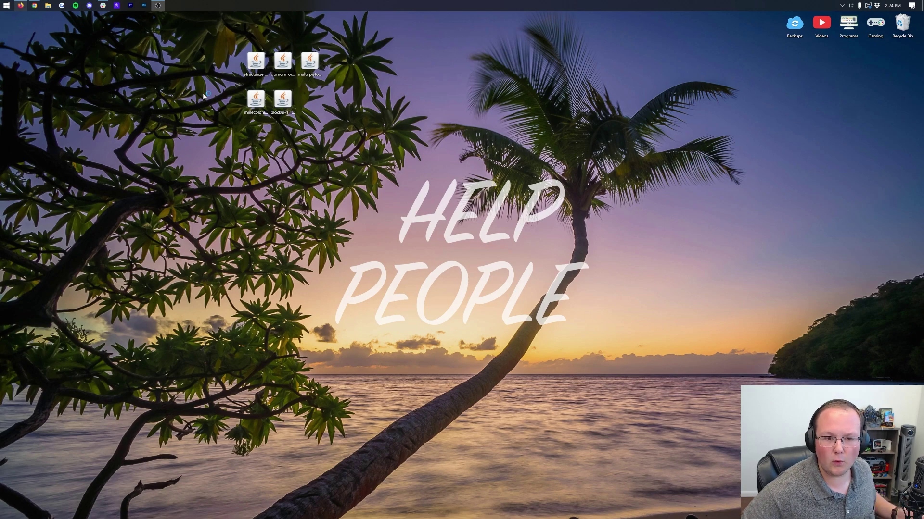
drag(215, 50, 360, 135)
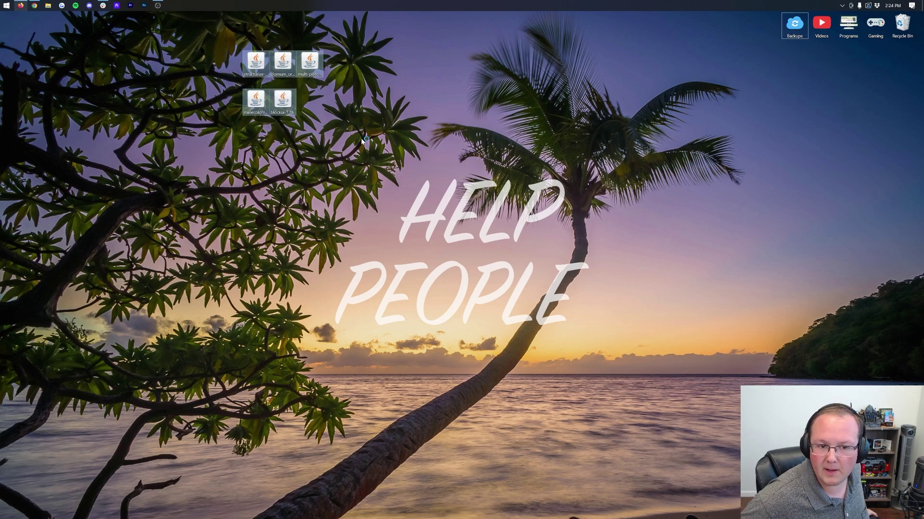
click(359, 167)
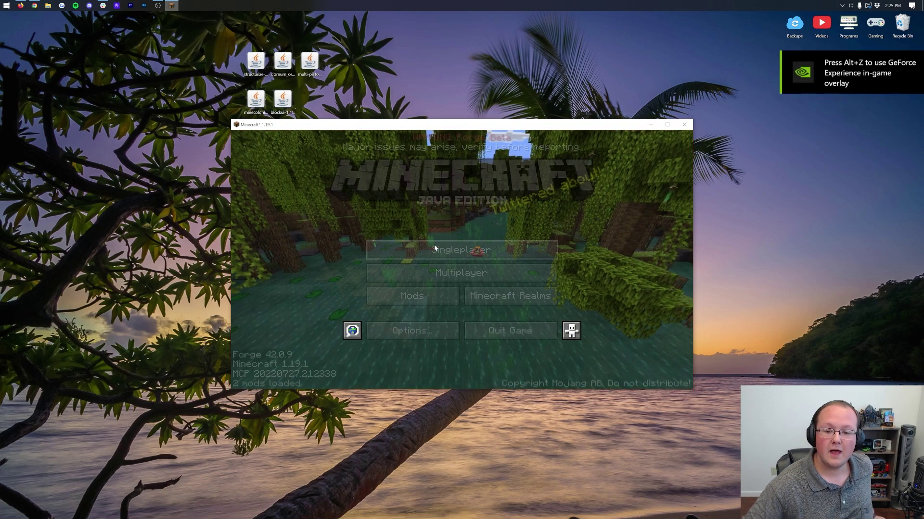
Open the game's mods folder and move the multi-piston, structurize, minecolonies, domum_ornamentum and blockui jar files from the desktop into it
click(412, 295)
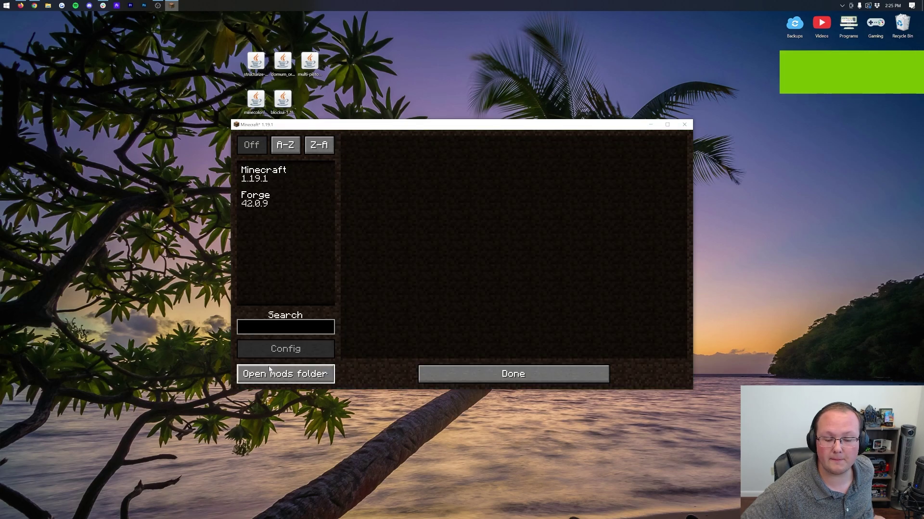
click(547, 369)
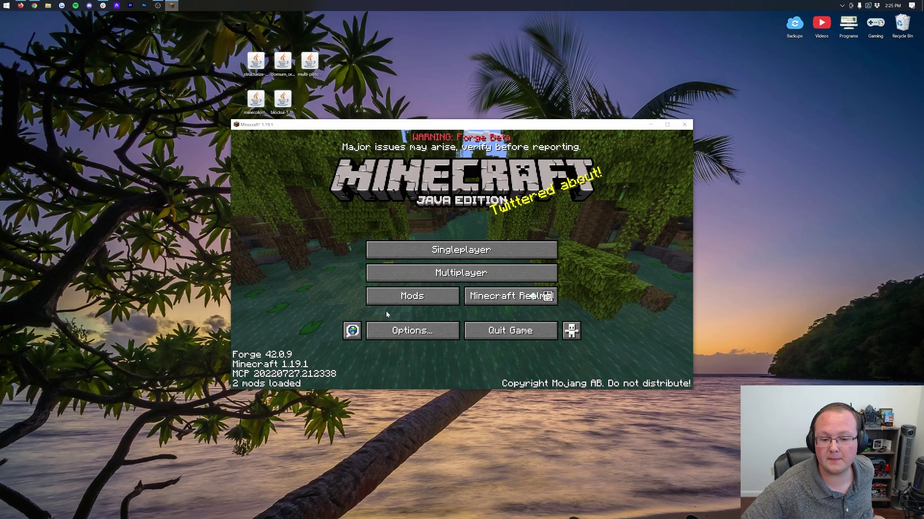
click(391, 297)
click(279, 377)
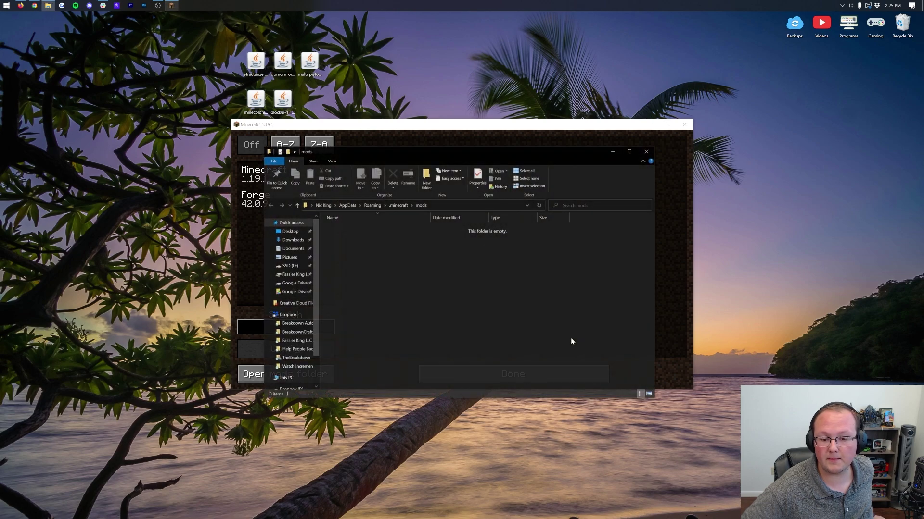
drag(203, 44, 476, 263)
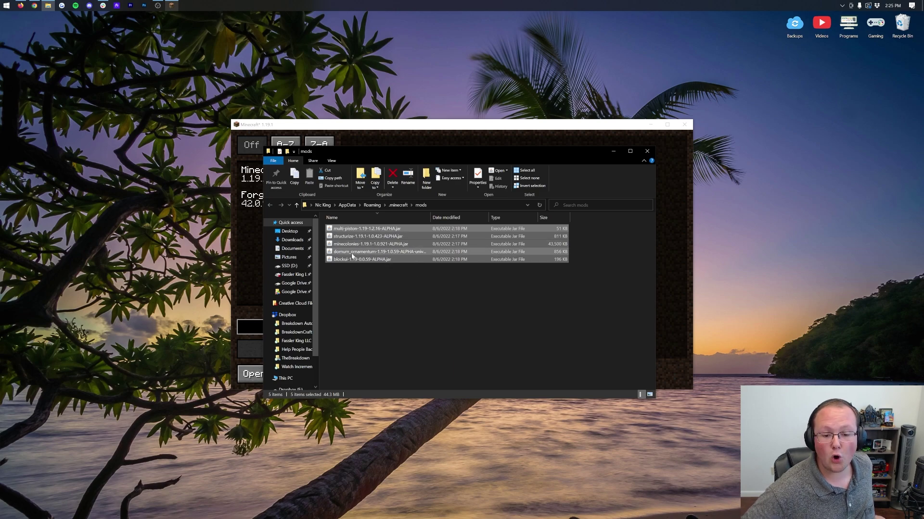
drag(352, 309, 442, 437)
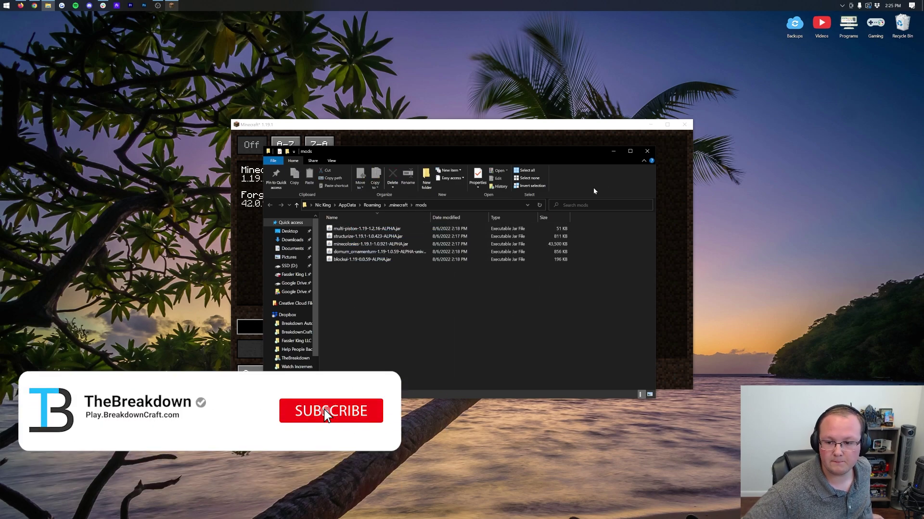
Close the mods folder, return to the title screen and quit Minecraft
click(647, 152)
click(527, 374)
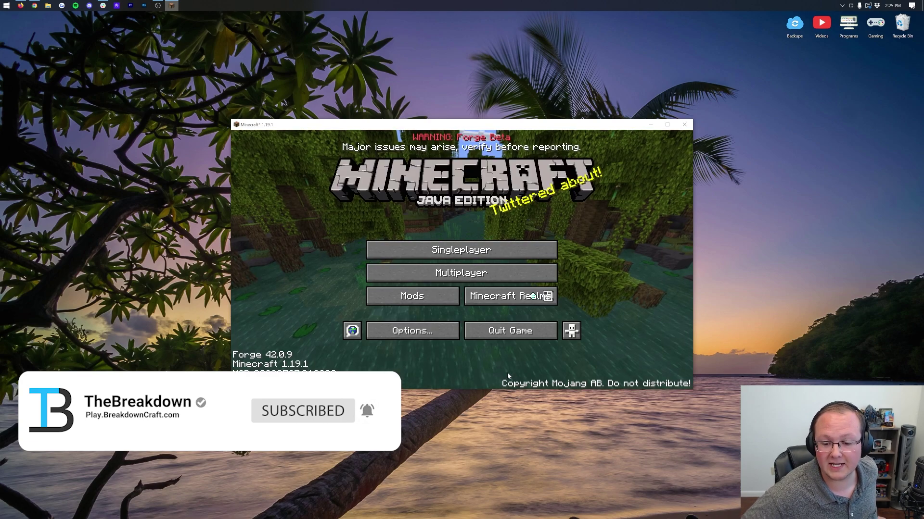
click(497, 327)
Reopen the Minecraft Launcher and play the Forge for Mine Colonies installation, accepting the modified-installation warning
key(super)
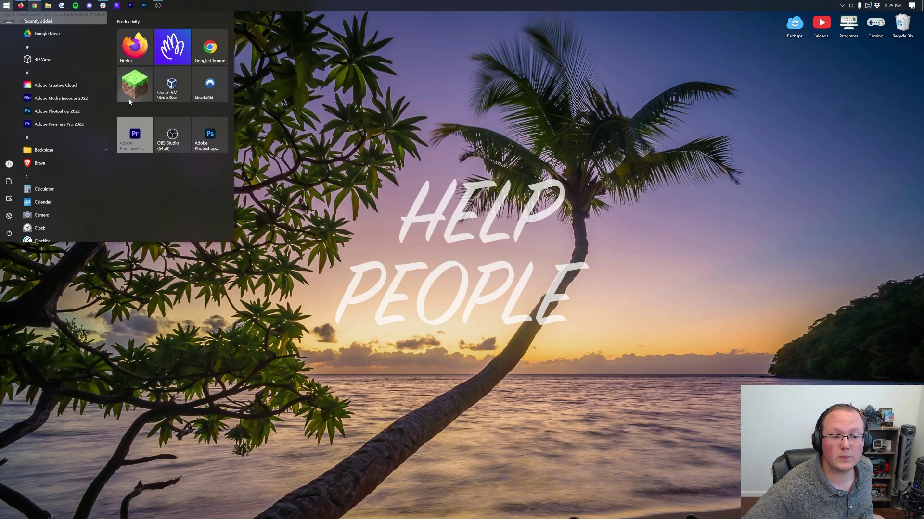
click(128, 96)
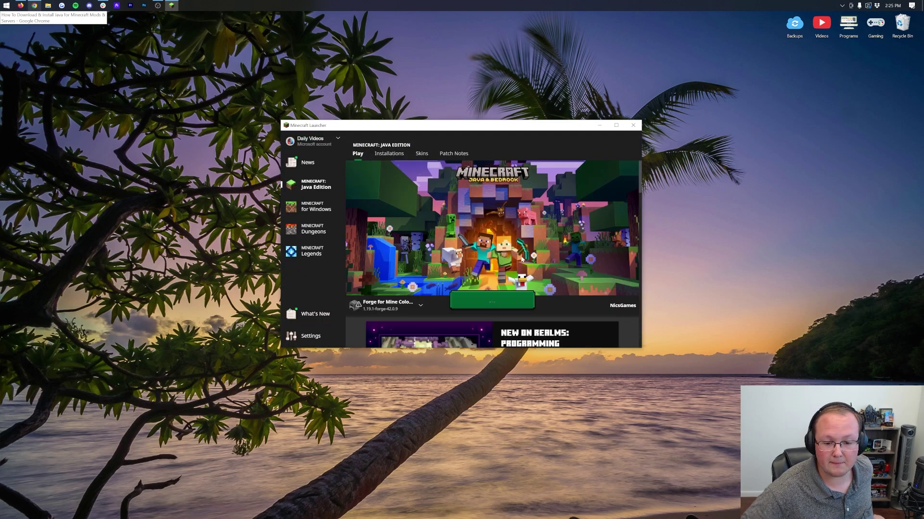
mouse_move(382, 310)
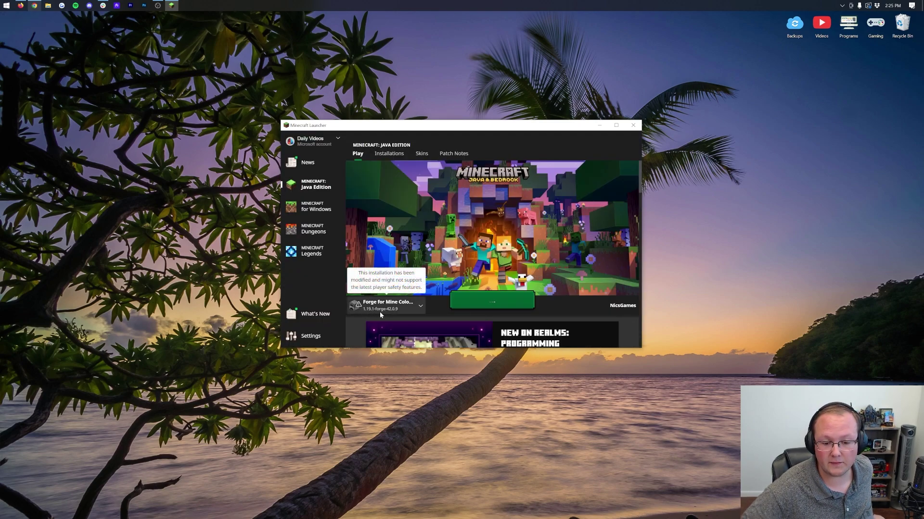
click(484, 300)
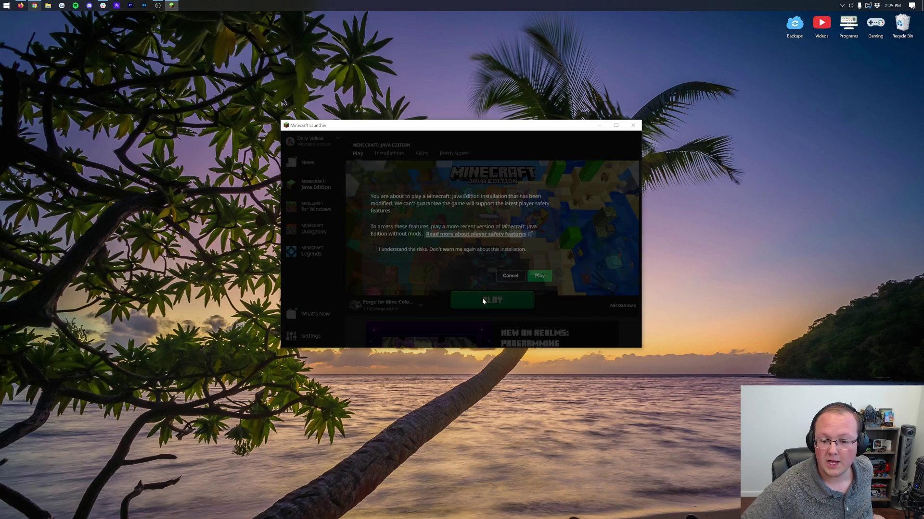
click(538, 277)
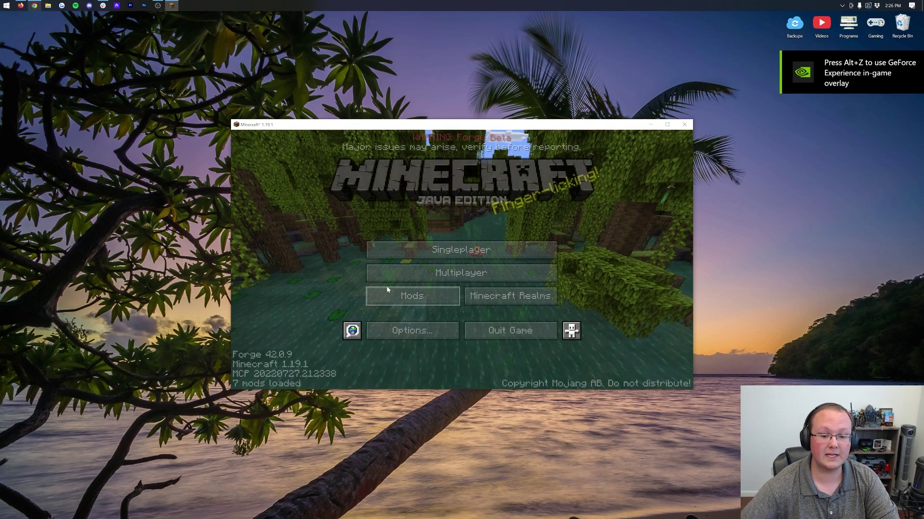
Review the loaded mods' details, from Domum Ornamentum and Structurize through UI Library Mod to MineColonies, and return to the title screen
click(387, 295)
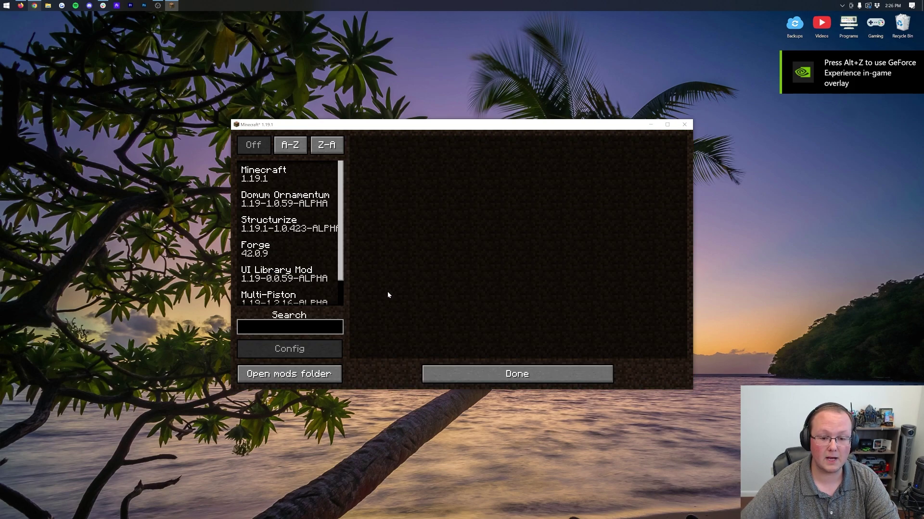
click(277, 203)
click(271, 230)
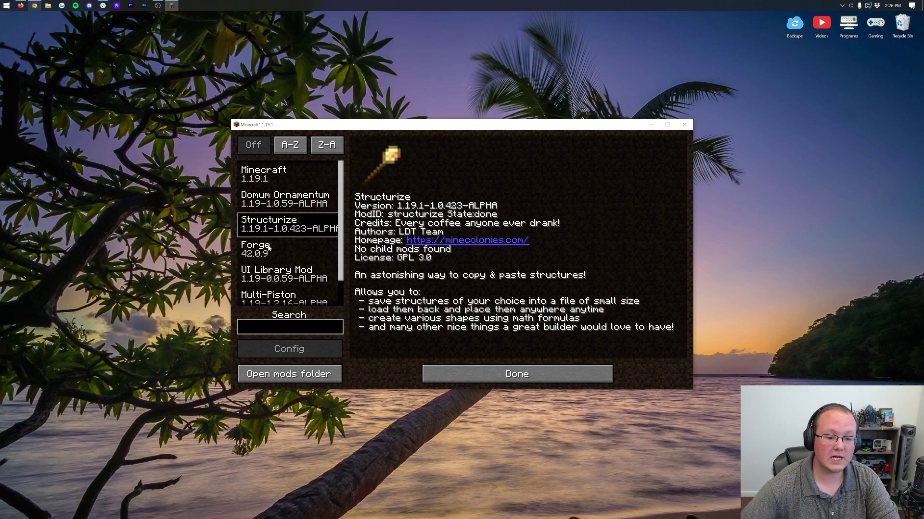
click(267, 250)
click(268, 273)
scroll(268, 270, down, 1)
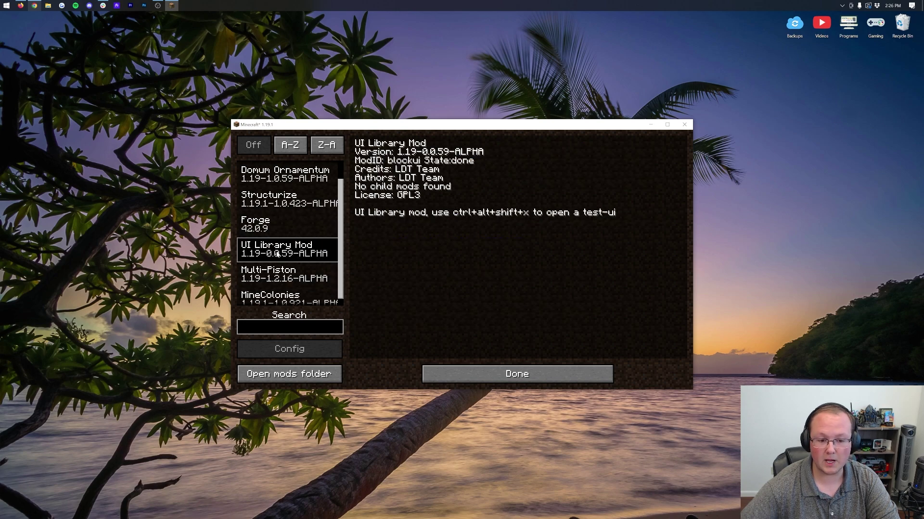
scroll(277, 254, down, 1)
click(276, 261)
click(282, 280)
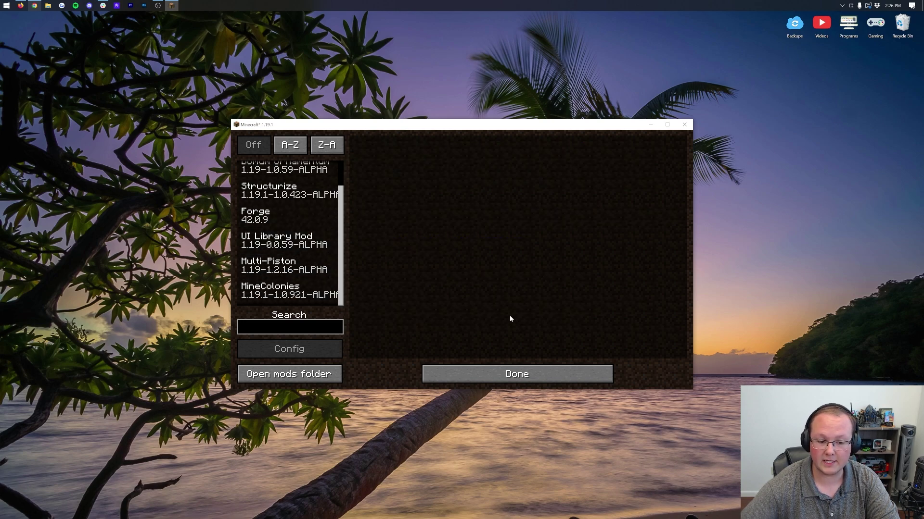
click(288, 266)
click(305, 291)
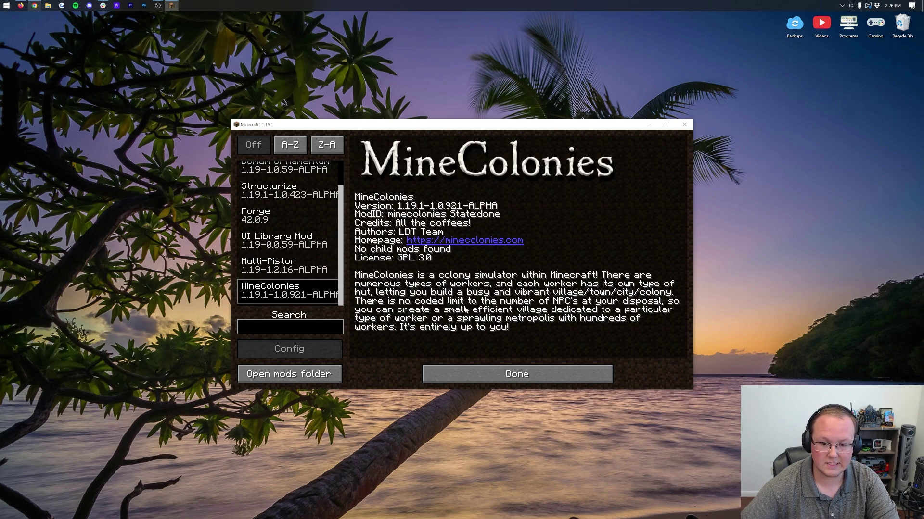
click(509, 375)
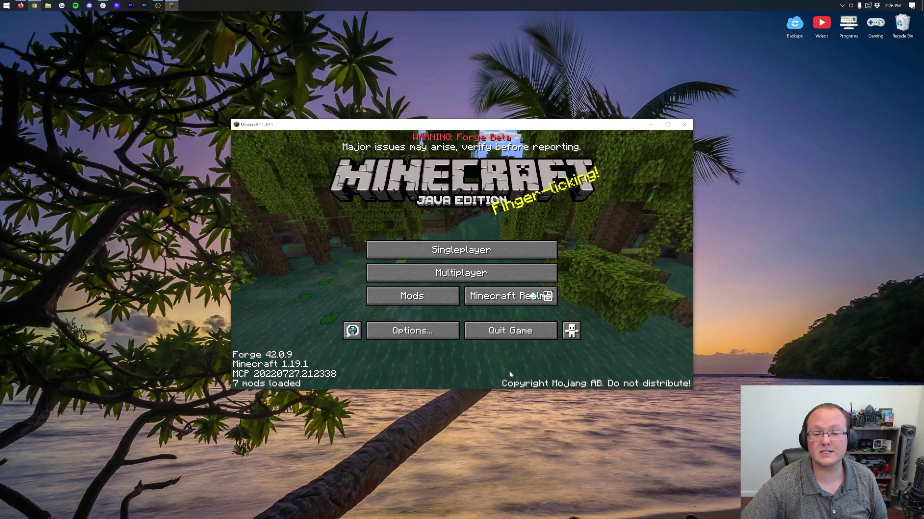
Create a new singleplayer world named Mine Colonies with a game mode other than Survival, and proceed past the experimental-settings warning
click(500, 249)
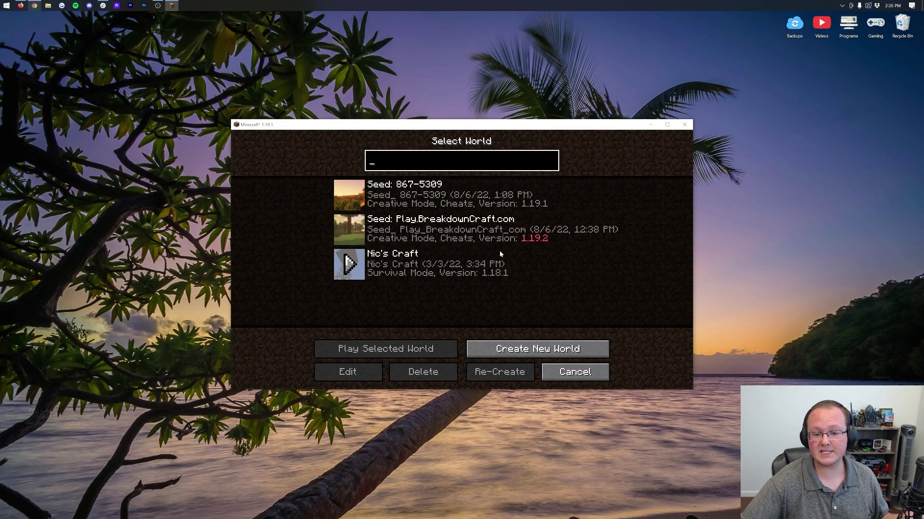
click(502, 348)
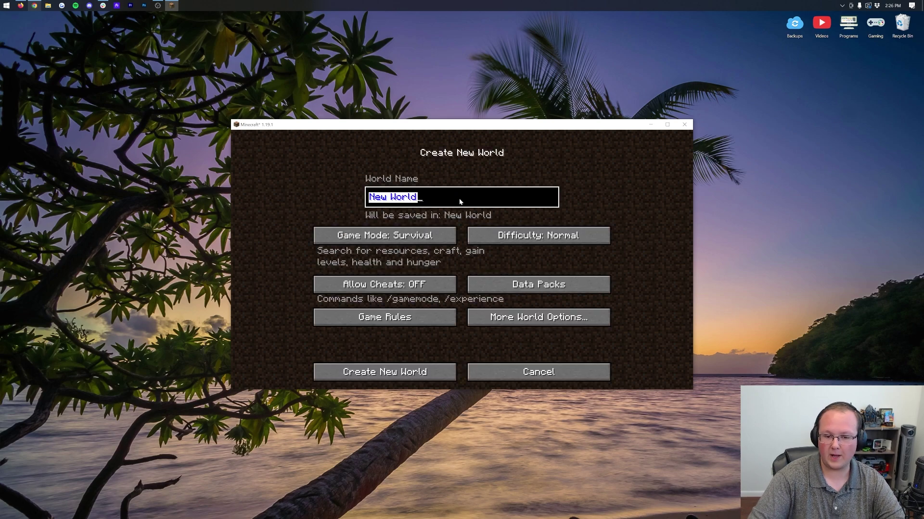
text(Mine Colonies)
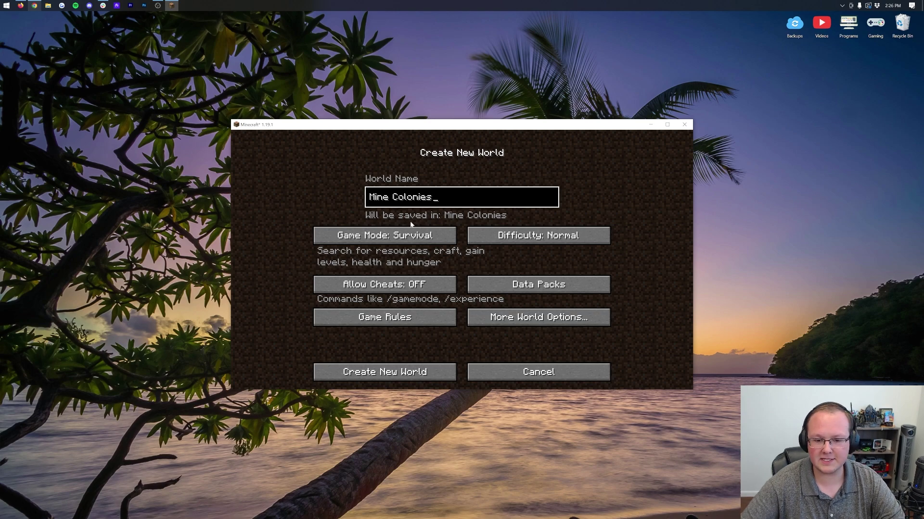
click(410, 235)
click(412, 370)
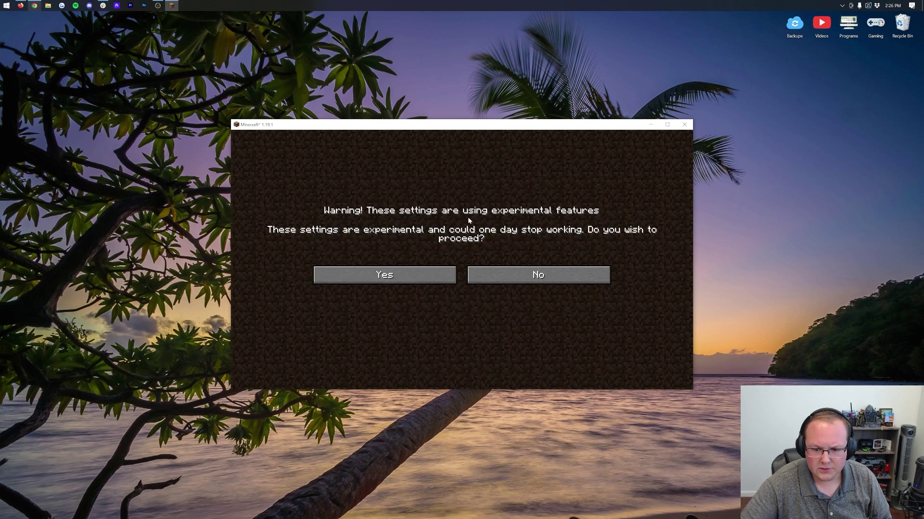
click(397, 278)
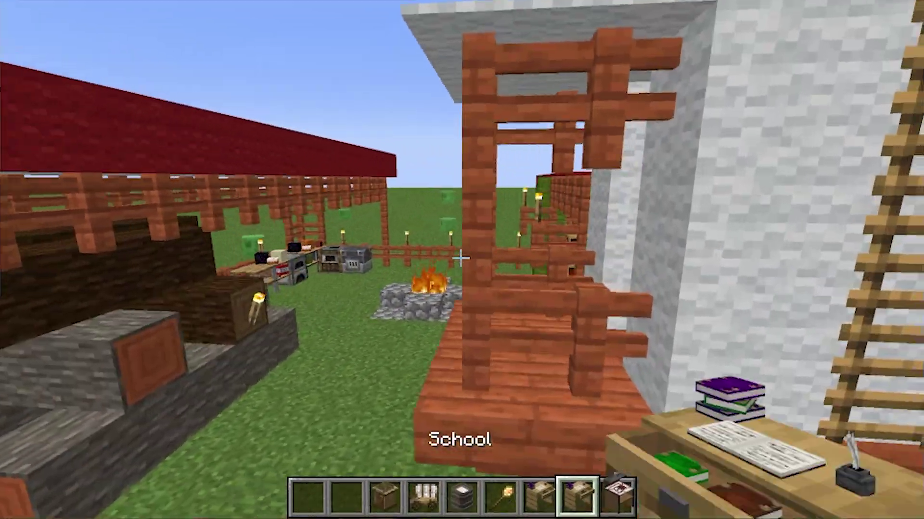
mouse_move(460, 258)
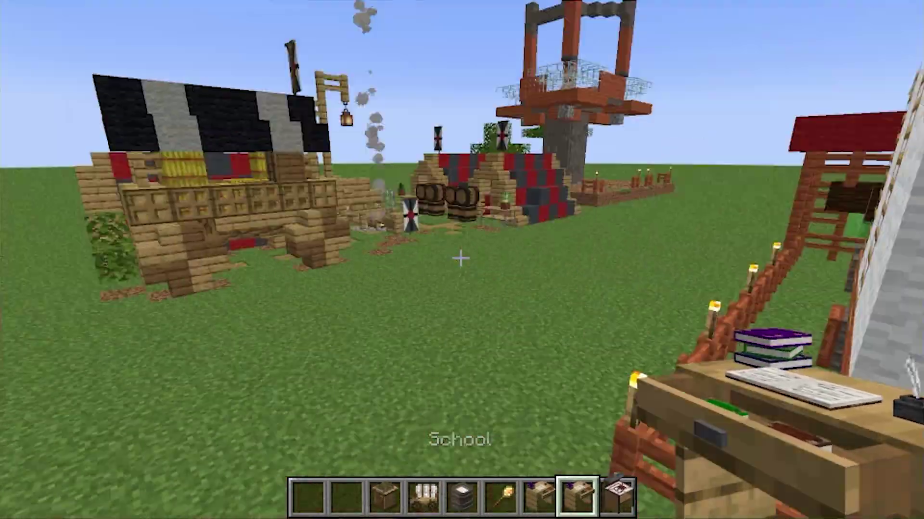
key(w)
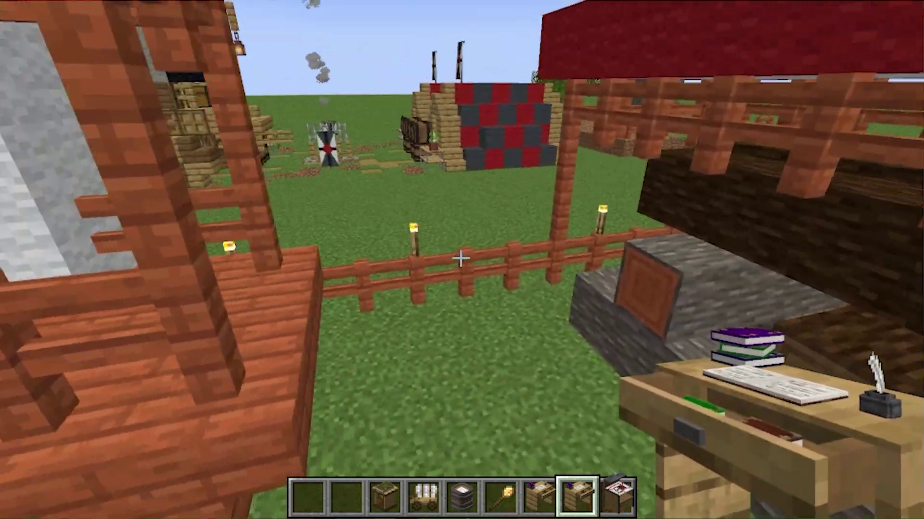
Start placing the mechanic hut block on open grass with the build tool and inspect its schematic preview from a distance
key(w)
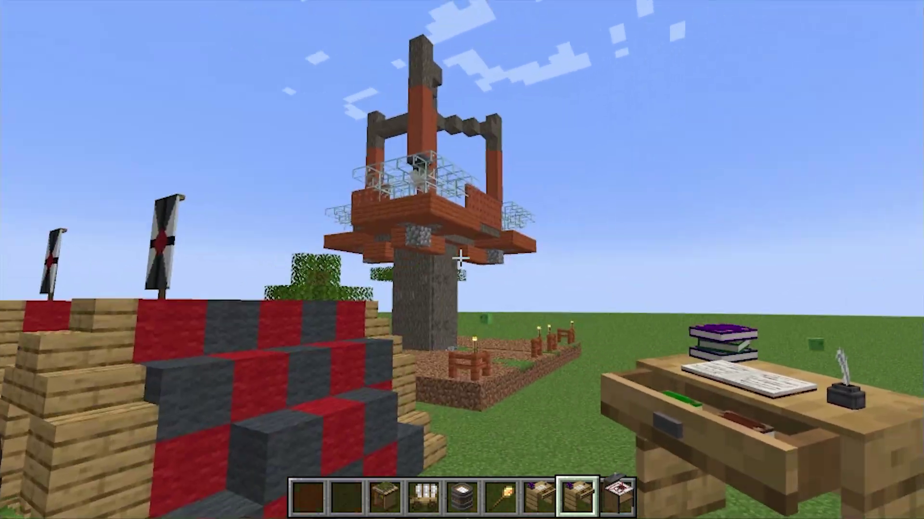
key(w)
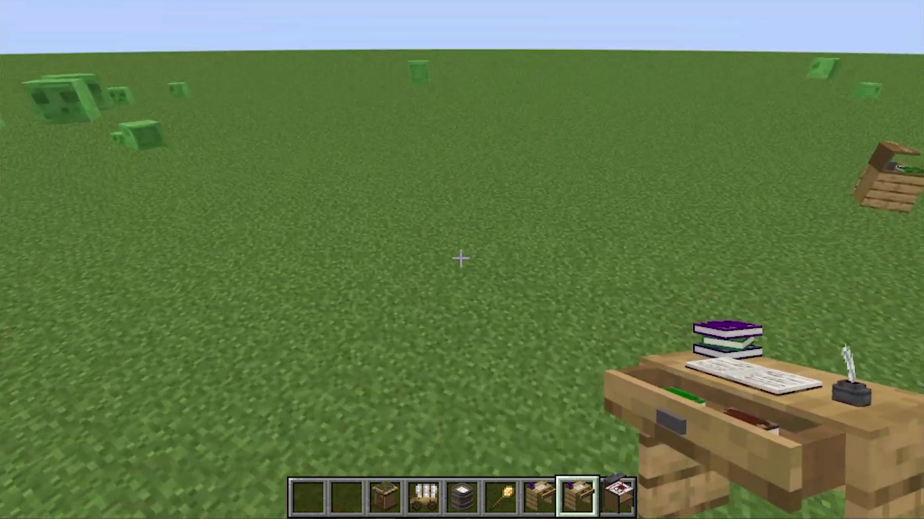
scroll(460, 259, down, 1)
right_click(460, 259)
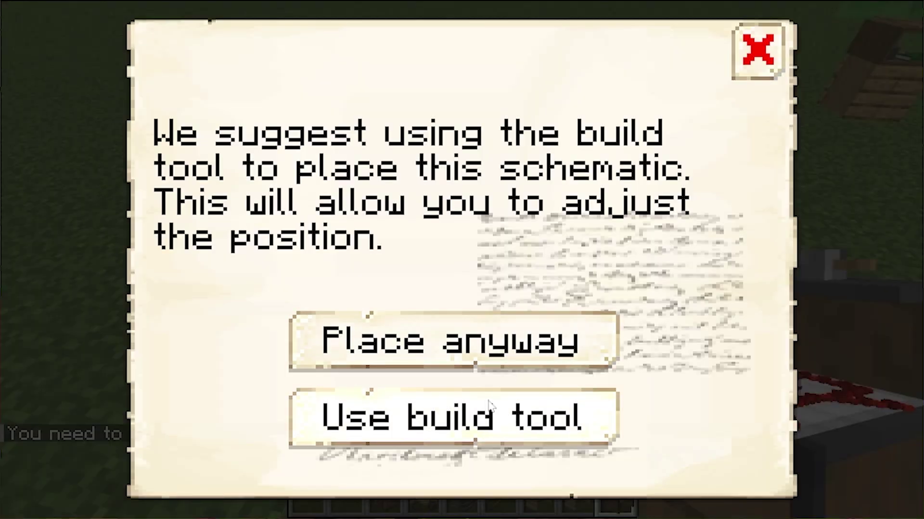
click(455, 431)
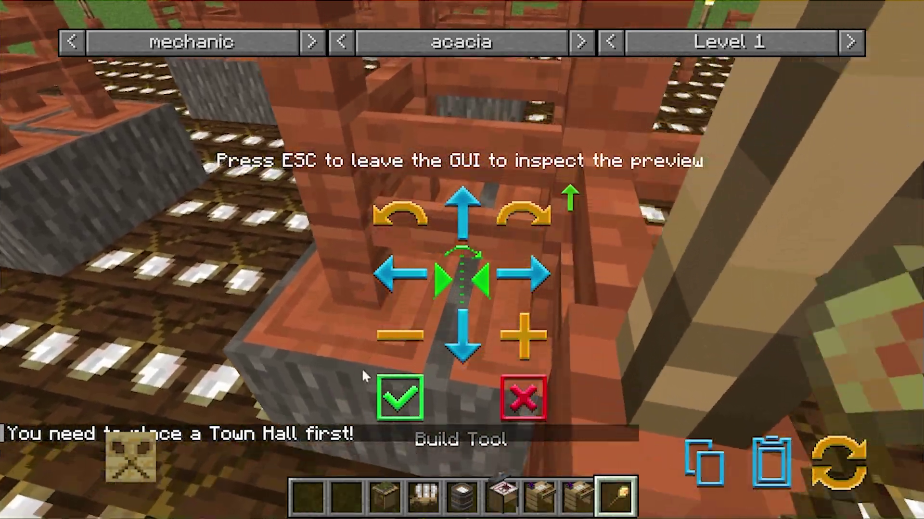
key(Escape)
key(s)
key(space)
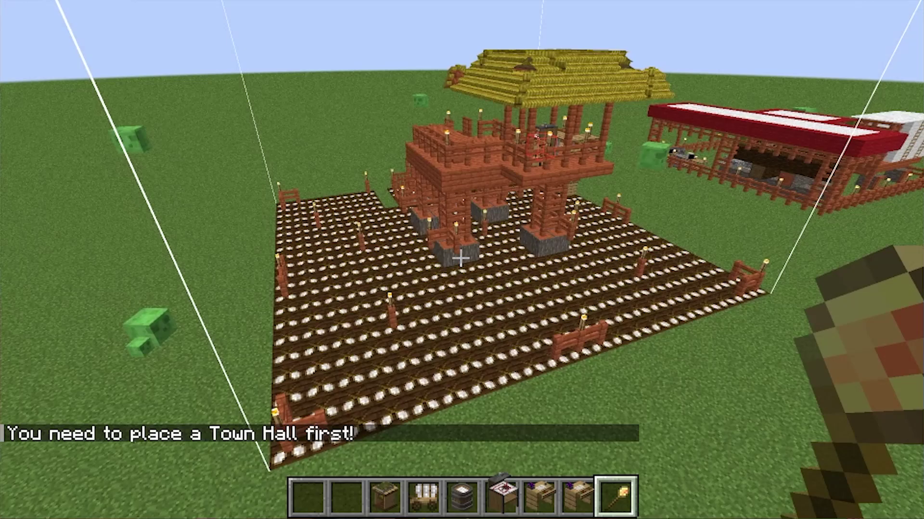
Set the mechanic schematic's style to medievalspruce and its building level to Level 5
right_click(461, 258)
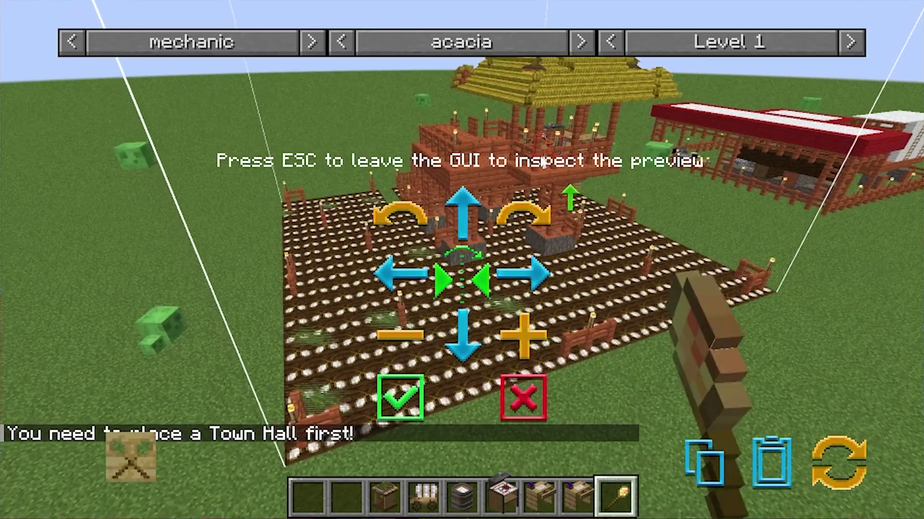
click(496, 41)
scroll(495, 125, down, 4)
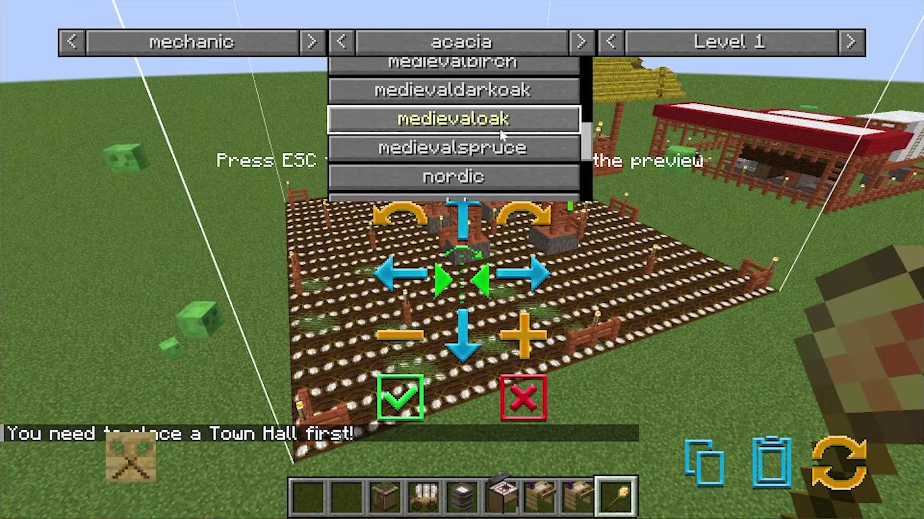
click(497, 134)
click(731, 42)
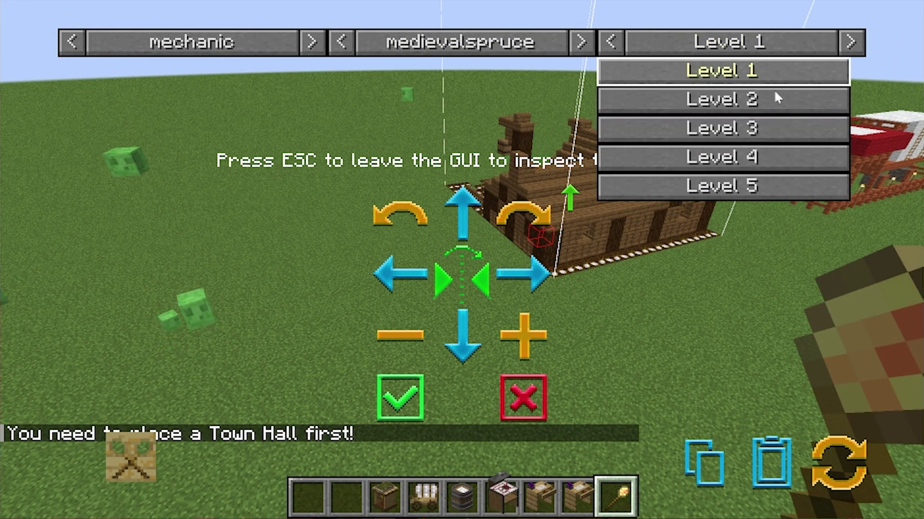
click(754, 182)
click(754, 48)
click(744, 185)
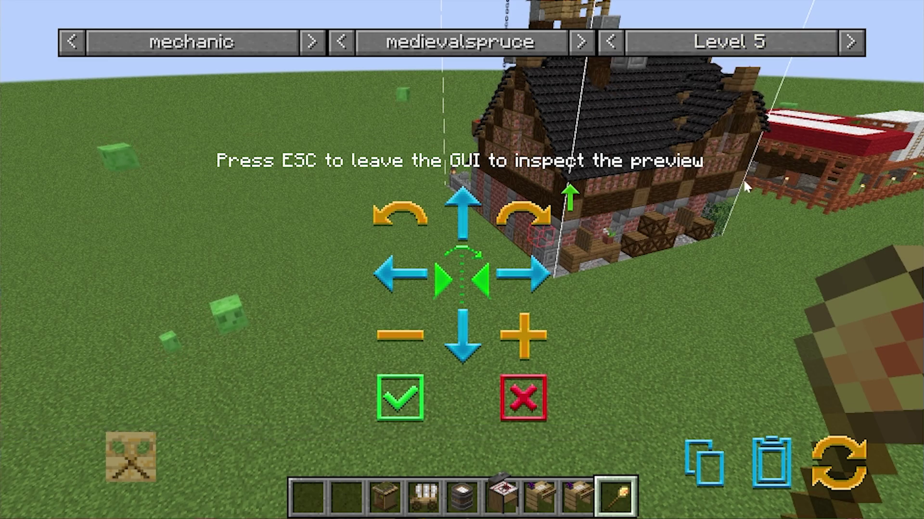
Rotate the mechanic building preview counterclockwise by half a turn and shift it left and forward
click(379, 274)
click(377, 271)
click(377, 271)
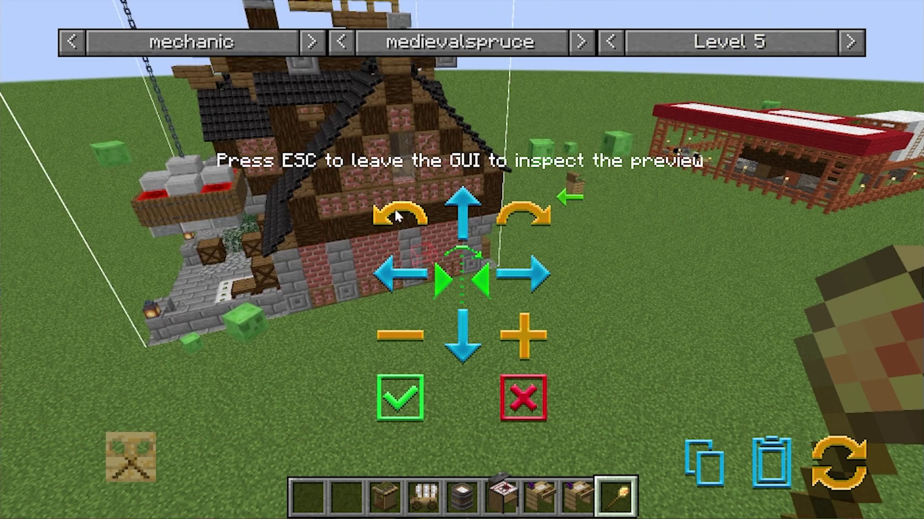
click(393, 208)
click(461, 210)
click(460, 209)
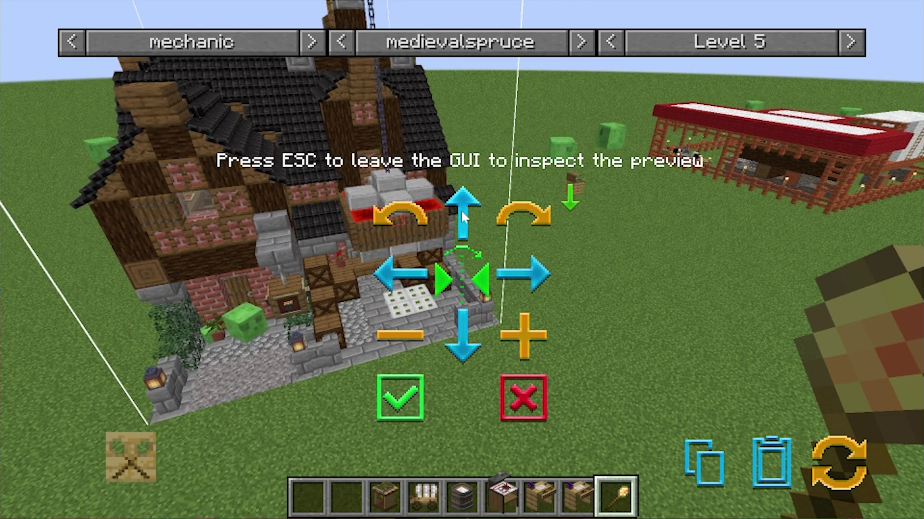
Shift the building preview several blocks to the right and confirm its placement
click(510, 270)
click(510, 269)
click(510, 269)
click(510, 270)
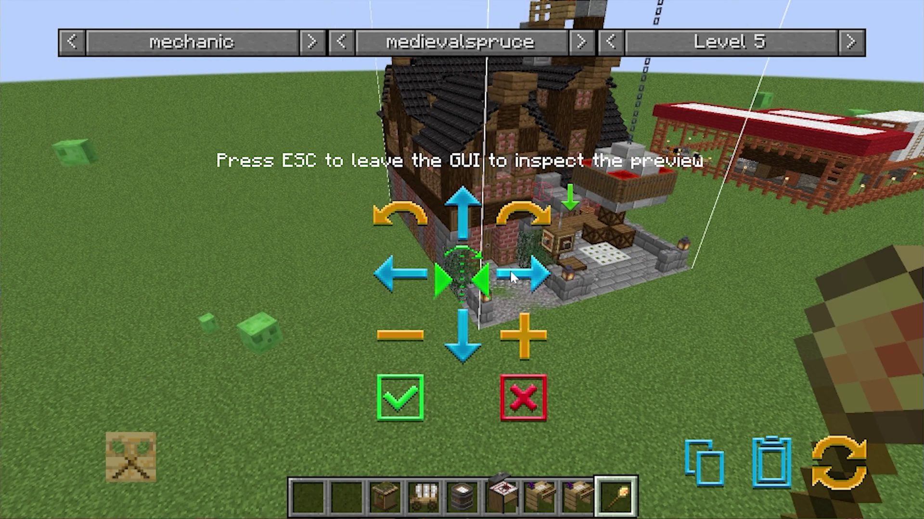
click(511, 273)
click(511, 272)
click(401, 398)
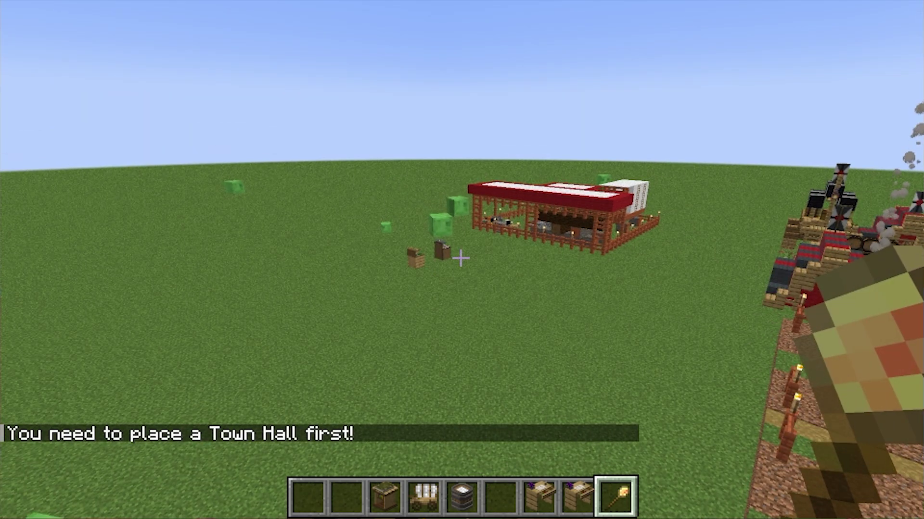
Examine the placed structures up close, from the red-and-white roofed building to the supply camp's tents, barrels and campfire
key(w)
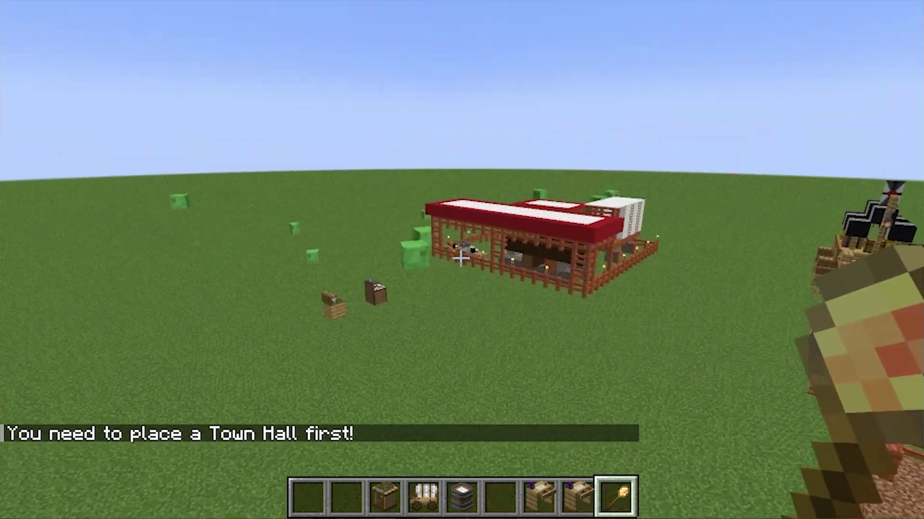
key(w)
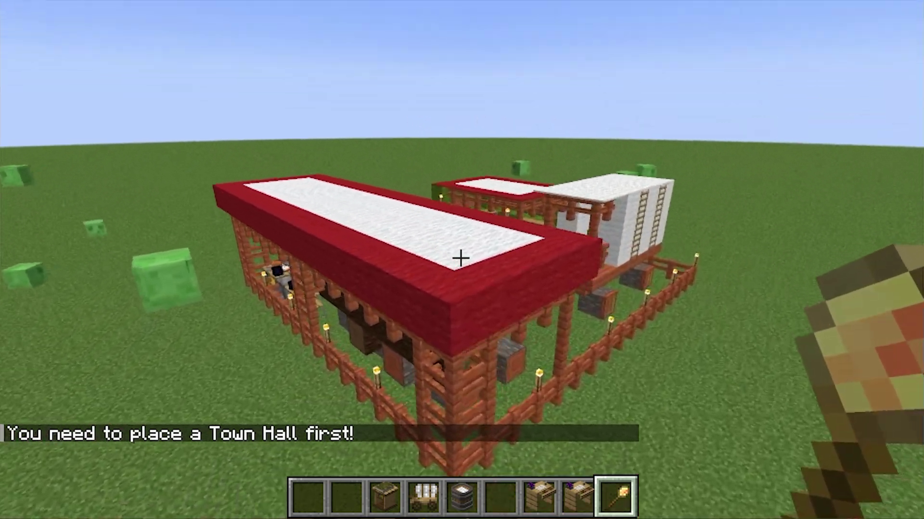
key(s)
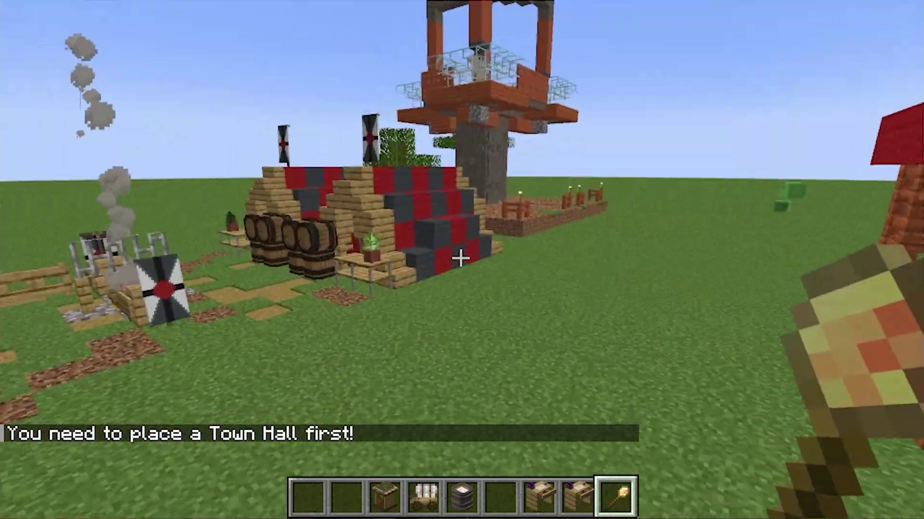
key(w)
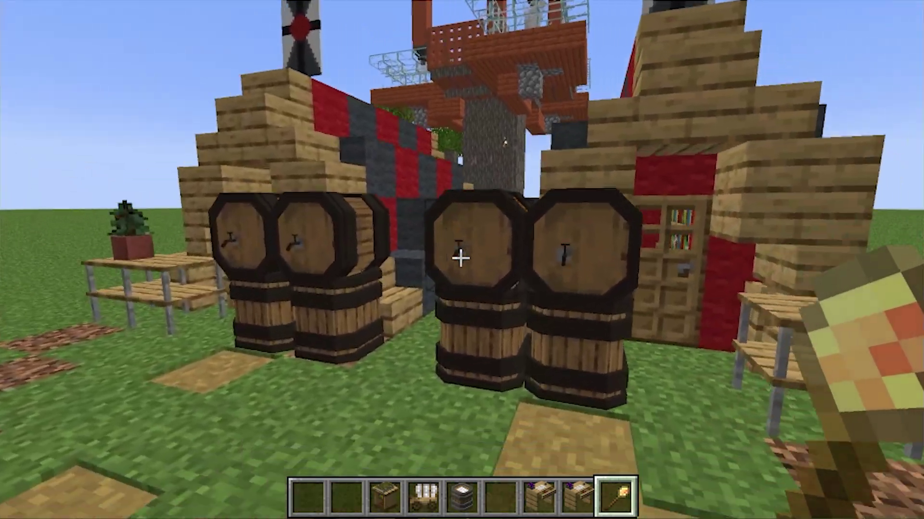
key(2)
key(s)
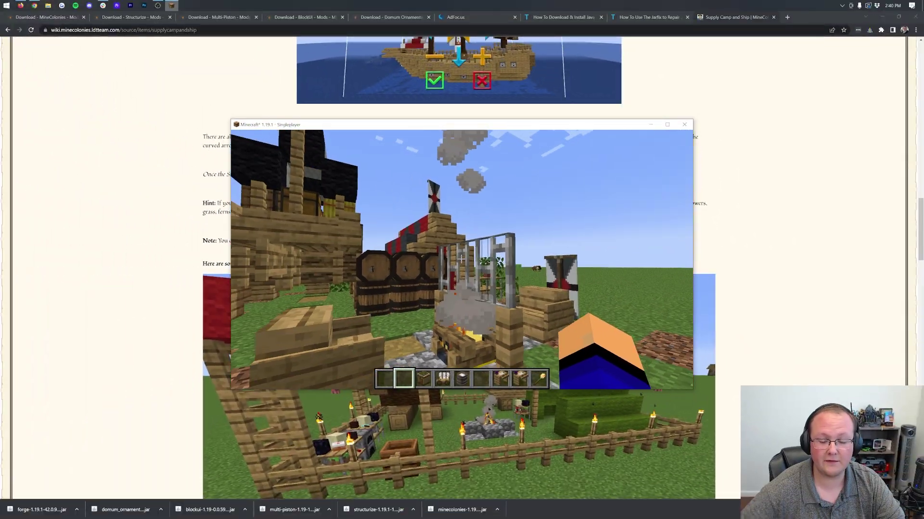